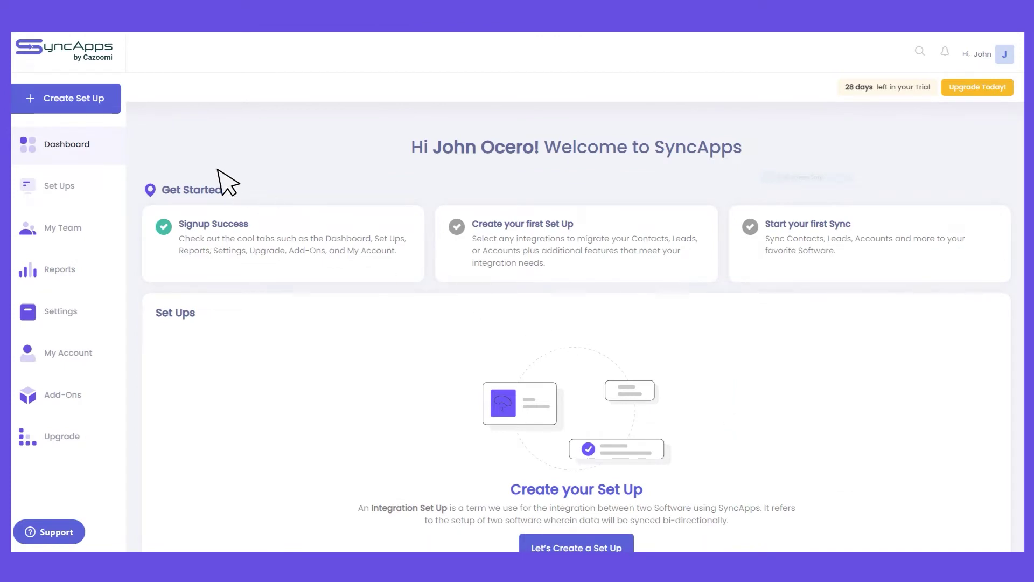
Create a new set up named "Salesforce to Constant Contact"
left_click(87, 107)
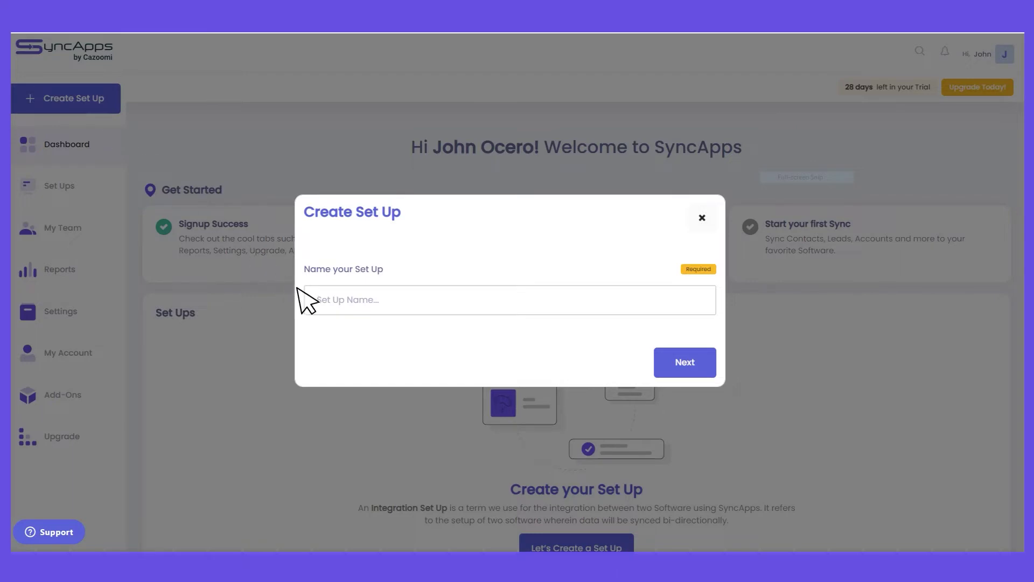
left_click(326, 307)
type("Salesforce to Constant Contact")
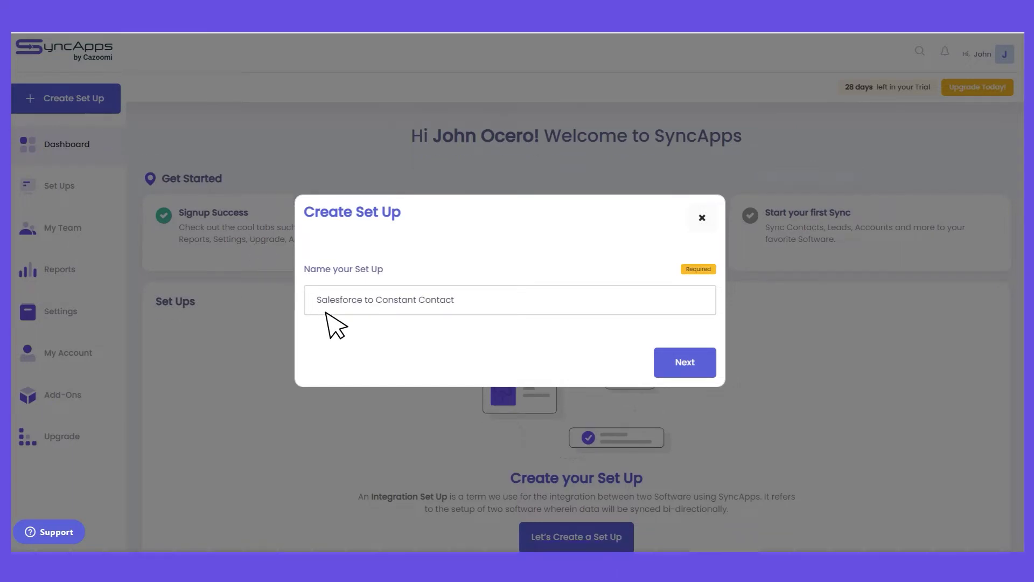
left_click(687, 374)
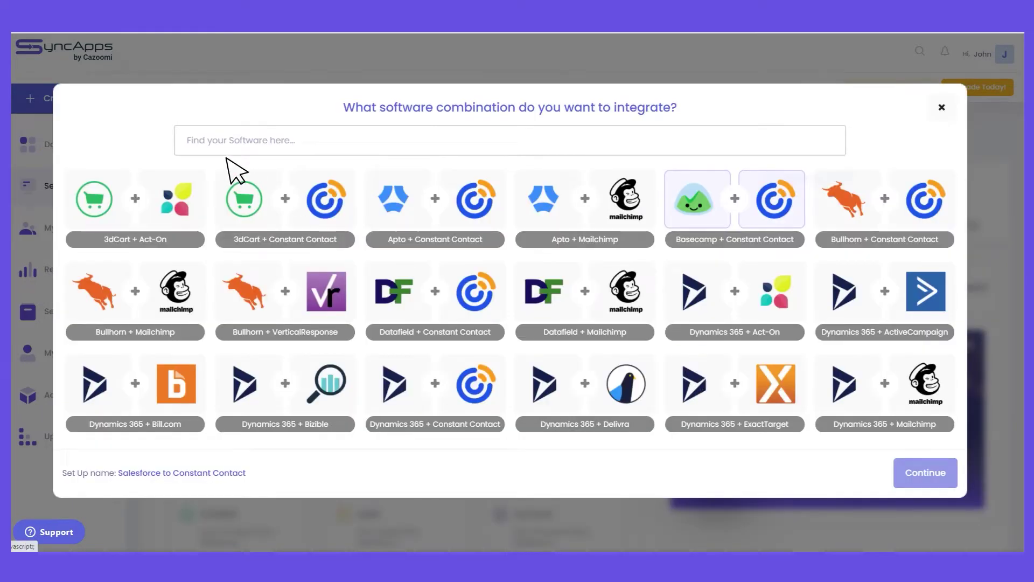
Search the software combinations for Salesforce and choose Salesforce + Constant Contact as the integration
left_click(195, 145)
type("Salesforce")
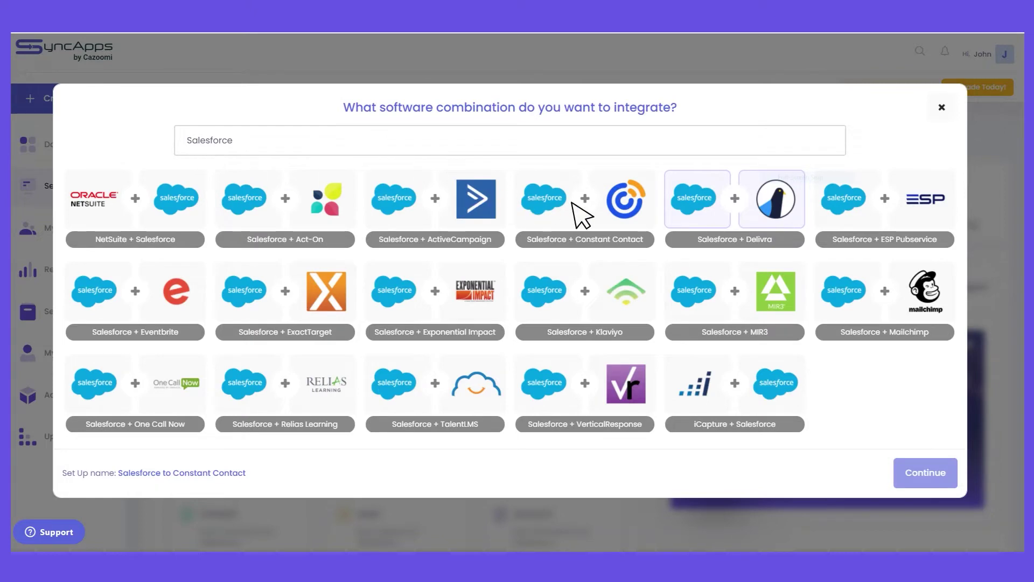
left_click(582, 216)
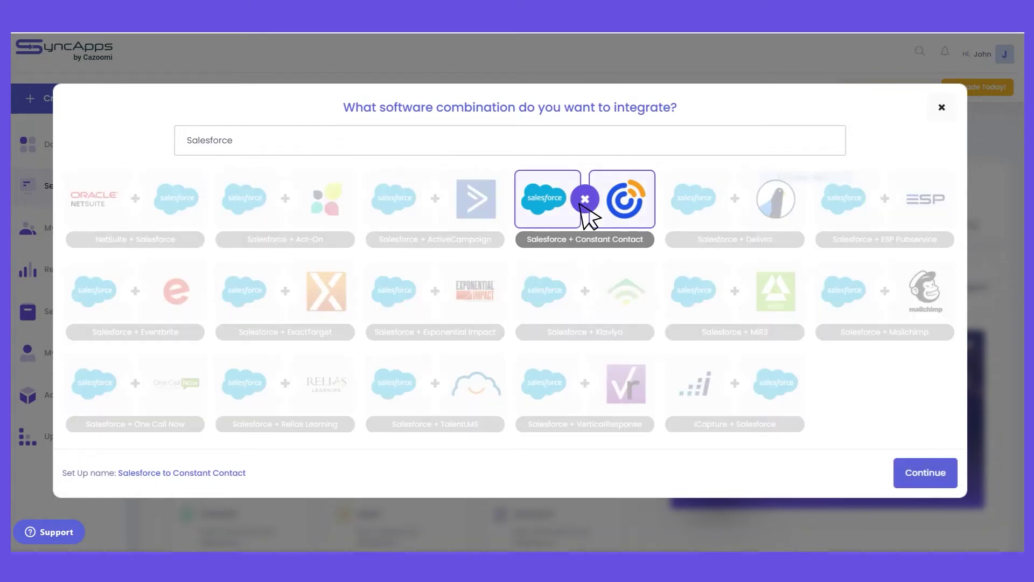
left_click(927, 477)
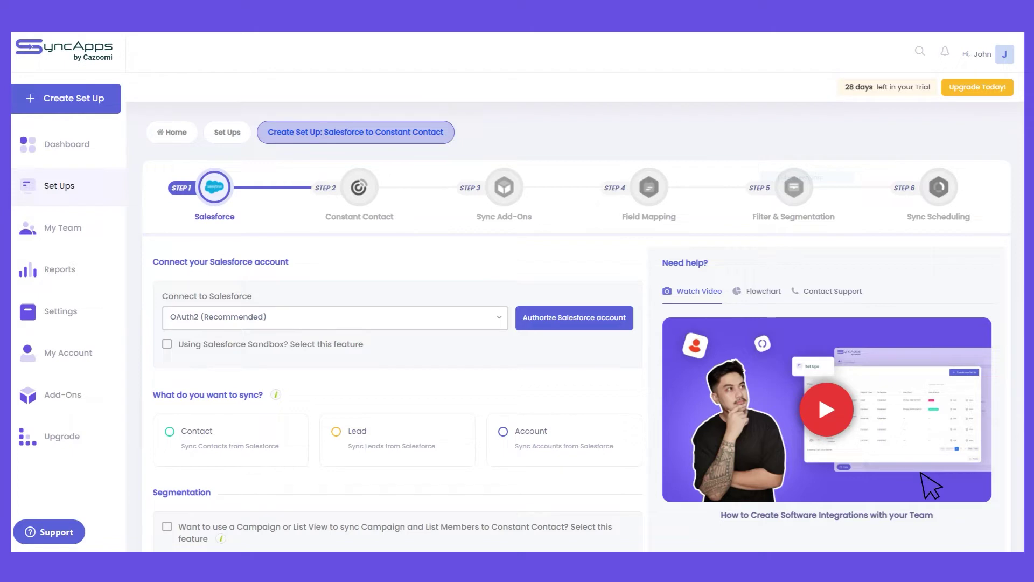
Authorize the Salesforce account with OAuth2 by logging in, and choose Contact as the record type to sync
left_click(578, 320)
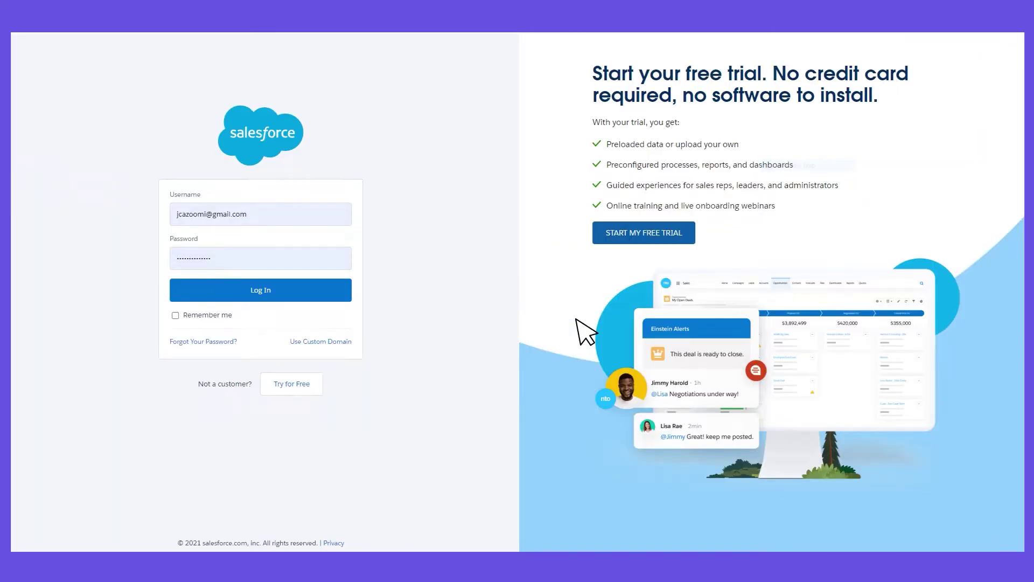
left_click(279, 296)
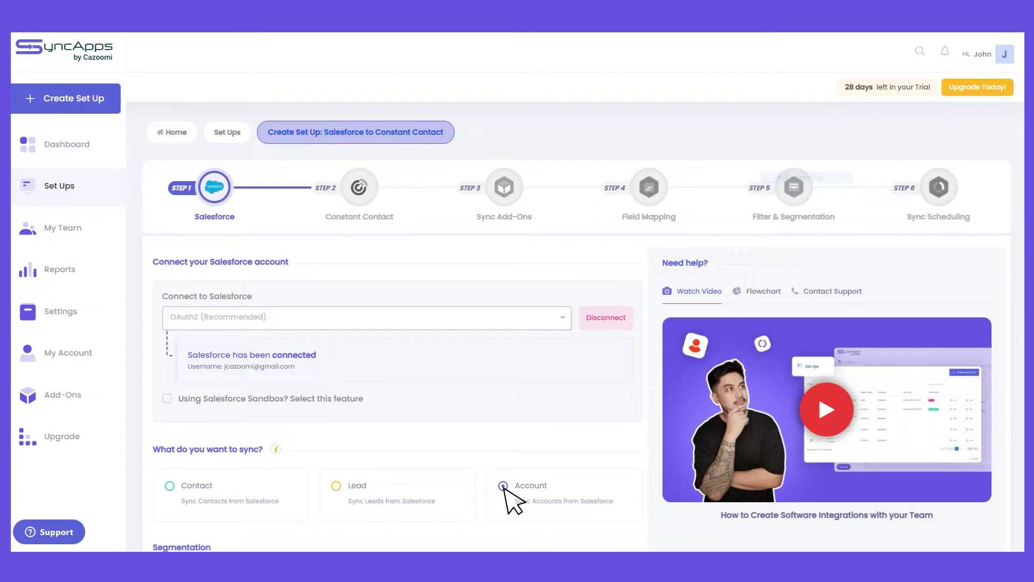
left_click(170, 486)
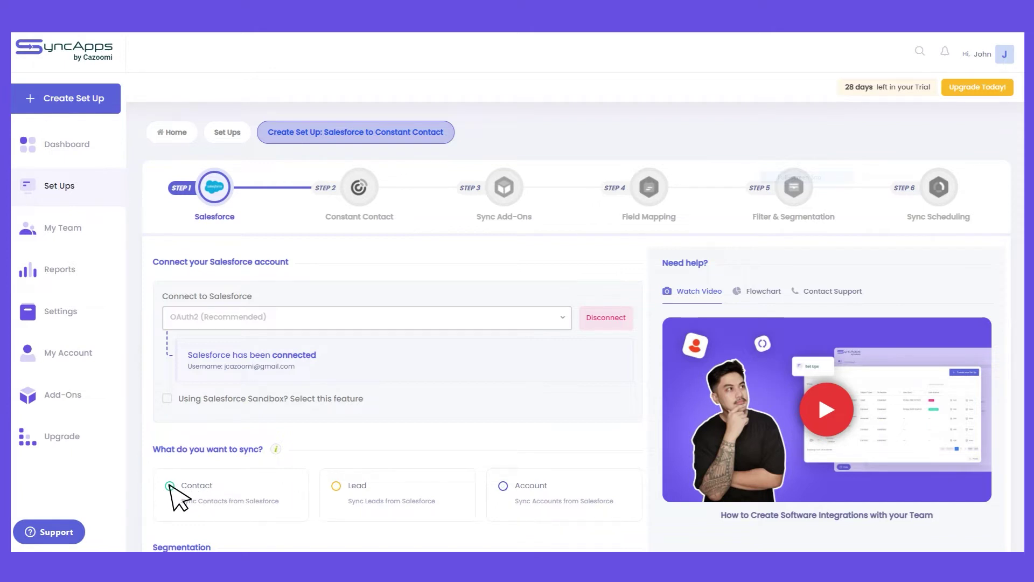
Enable Campaign or List View segmentation and use a Salesforce Campaign to sync to a Constant Contact List
scroll(170, 488, "down", 5)
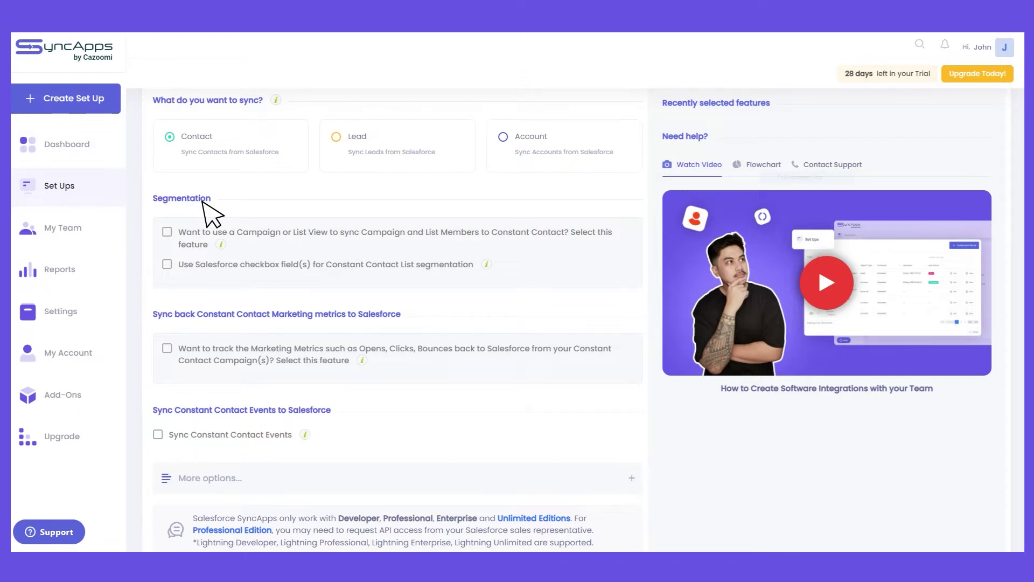
left_click(167, 231)
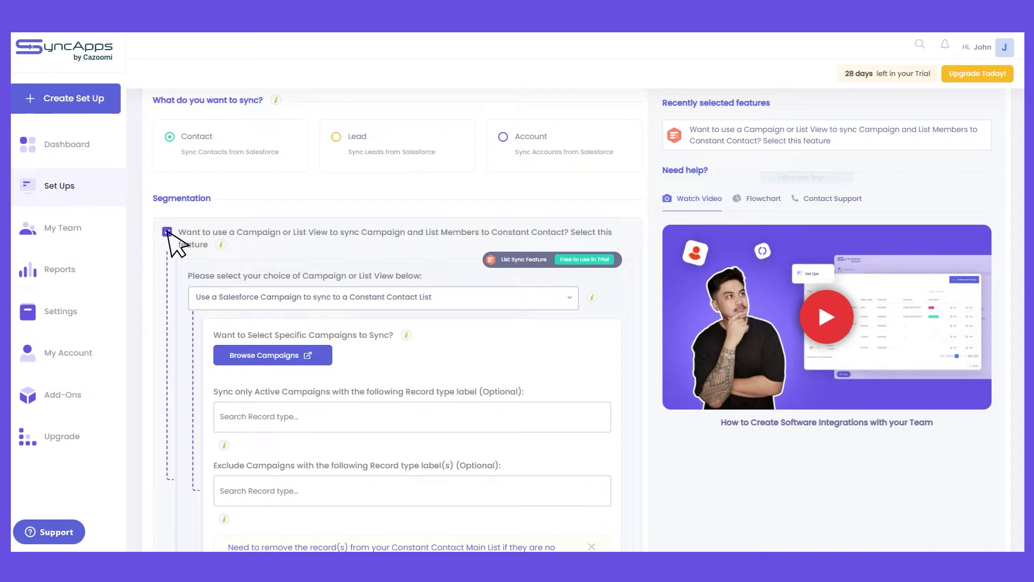
left_click(571, 300)
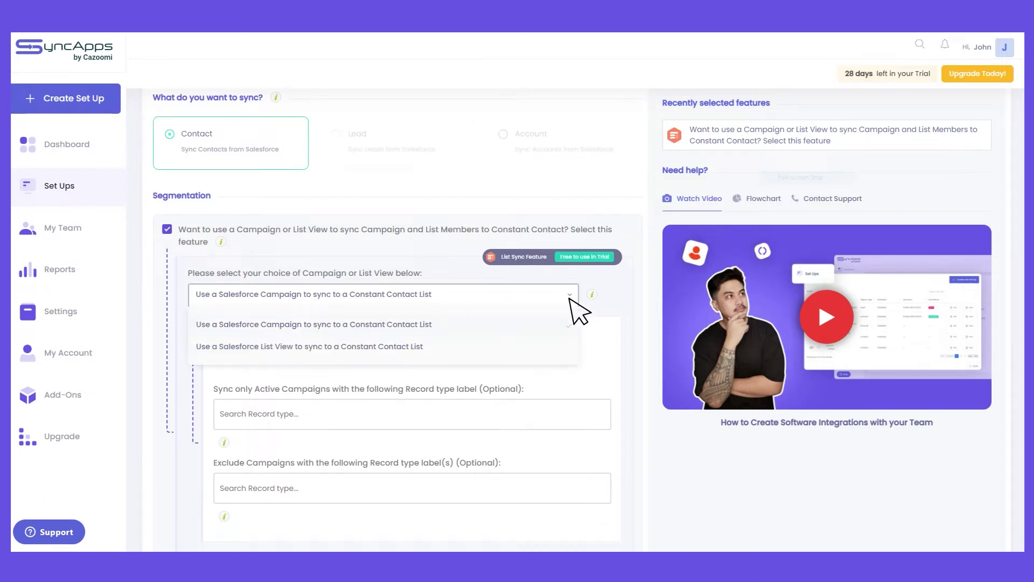
left_click(222, 326)
Select the "2021 to 2022 Contacts" campaign as the active campaign to sync, and check the available campaign and list view choices
left_click(286, 358)
left_click(101, 196)
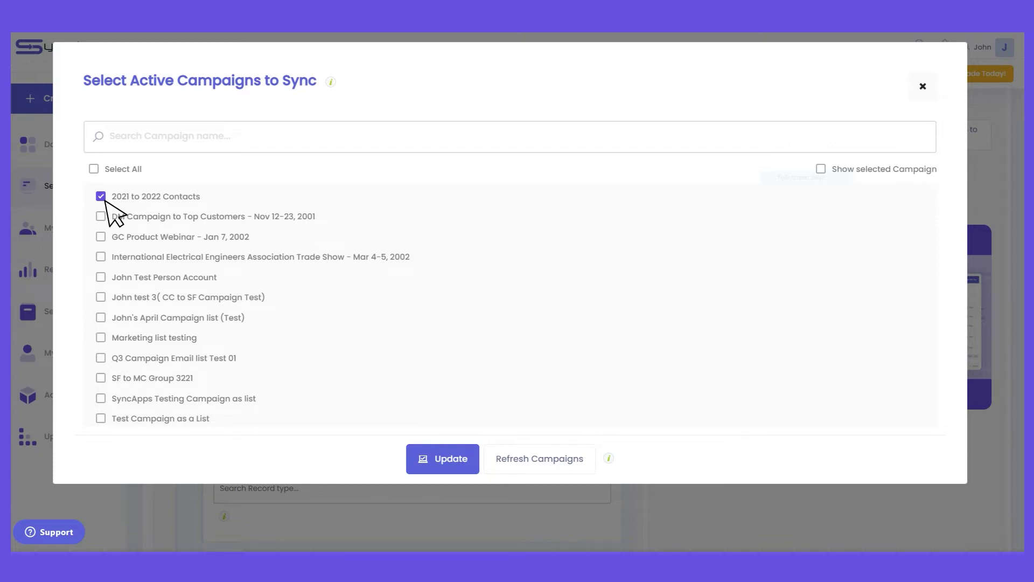
left_click(445, 461)
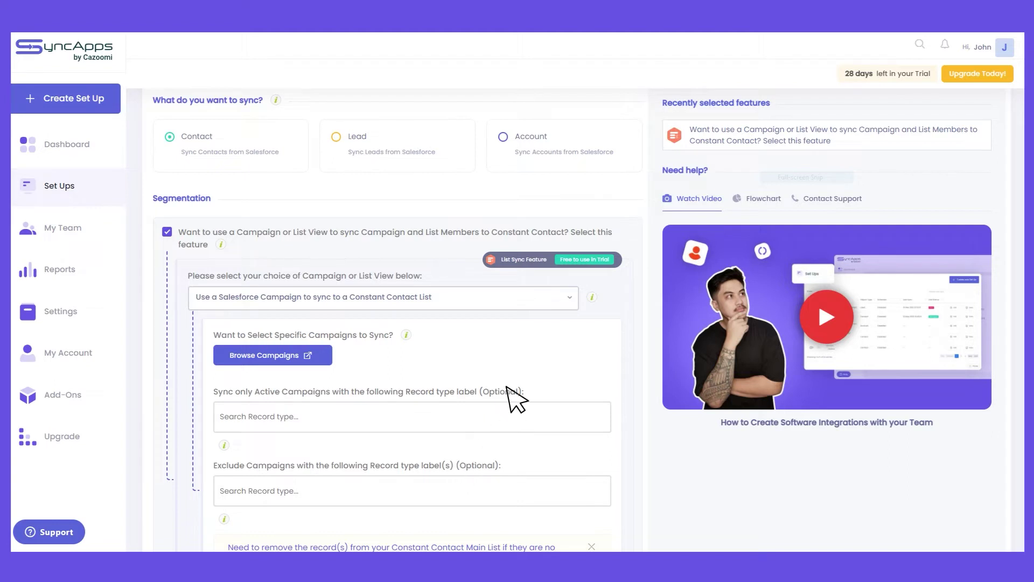
left_click(569, 296)
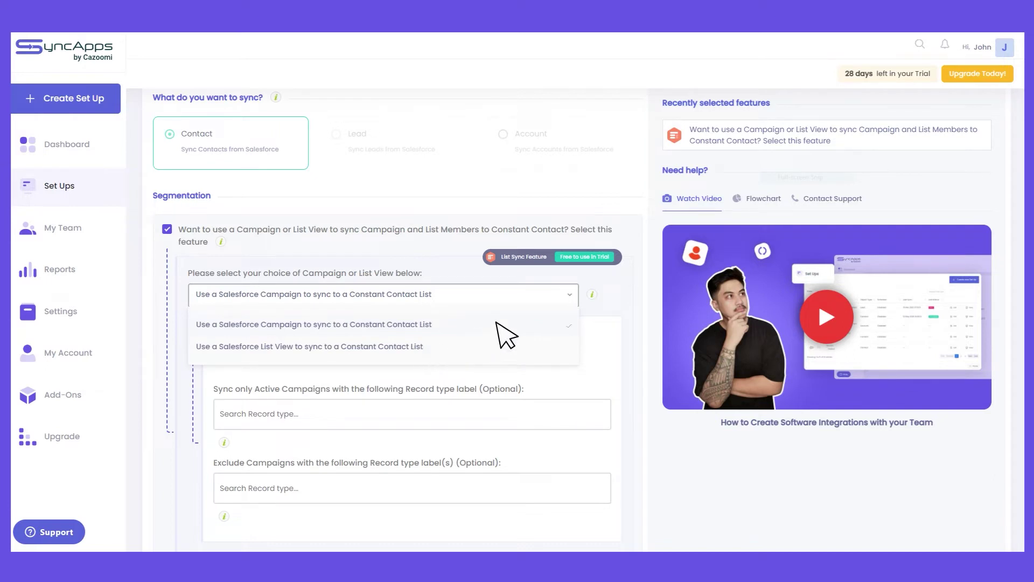
left_click(569, 298)
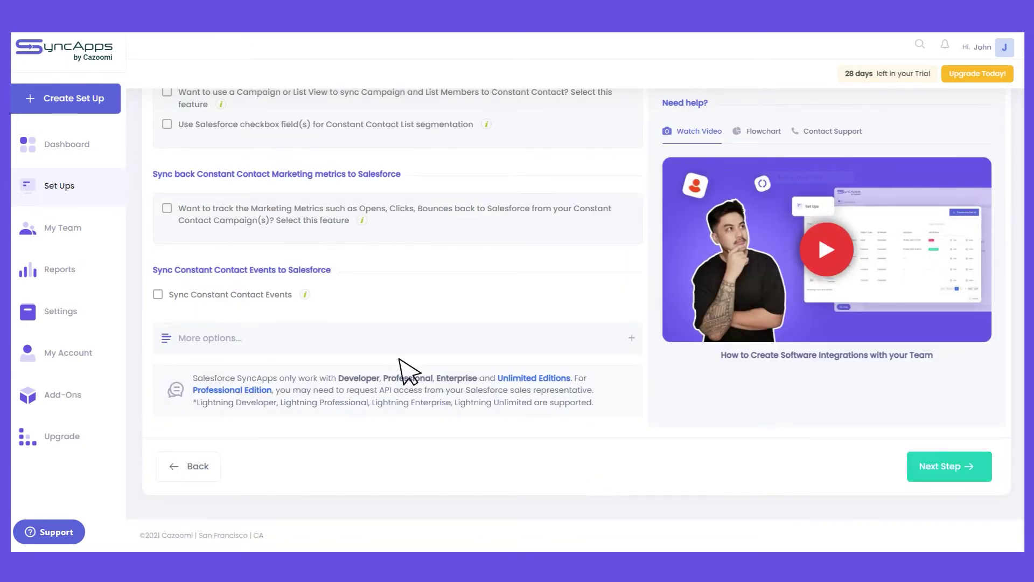
Enable syncing Constant Contact marketing metrics back to Salesforce, and view the setup guide for opens, clicks and bounces
left_click(167, 209)
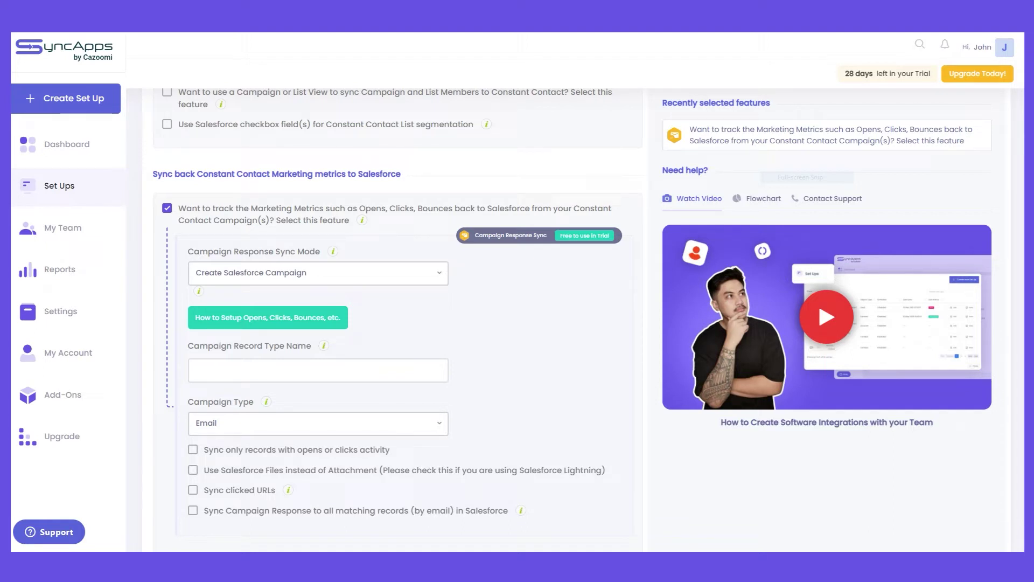
left_click(441, 273)
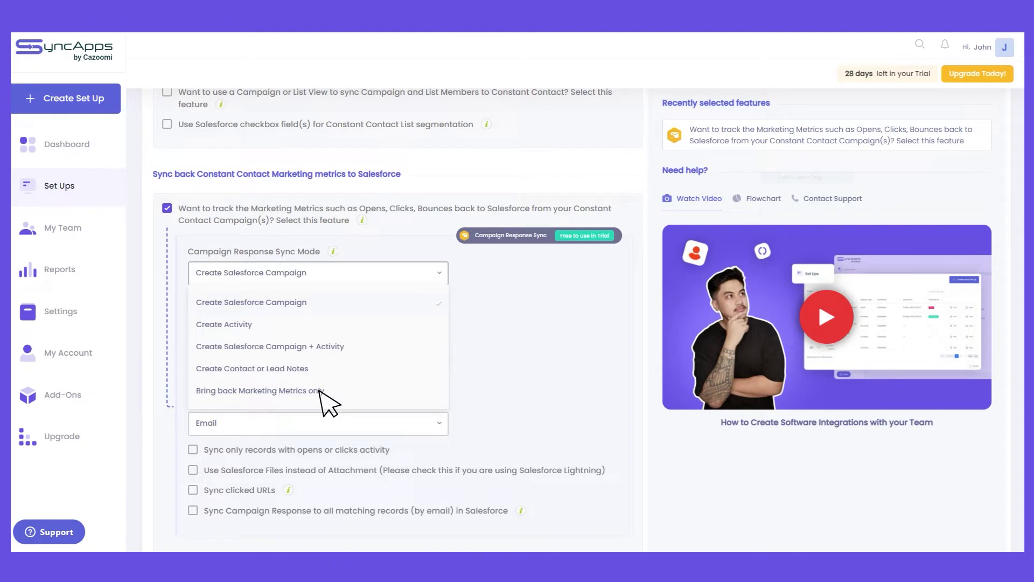
left_click(305, 303)
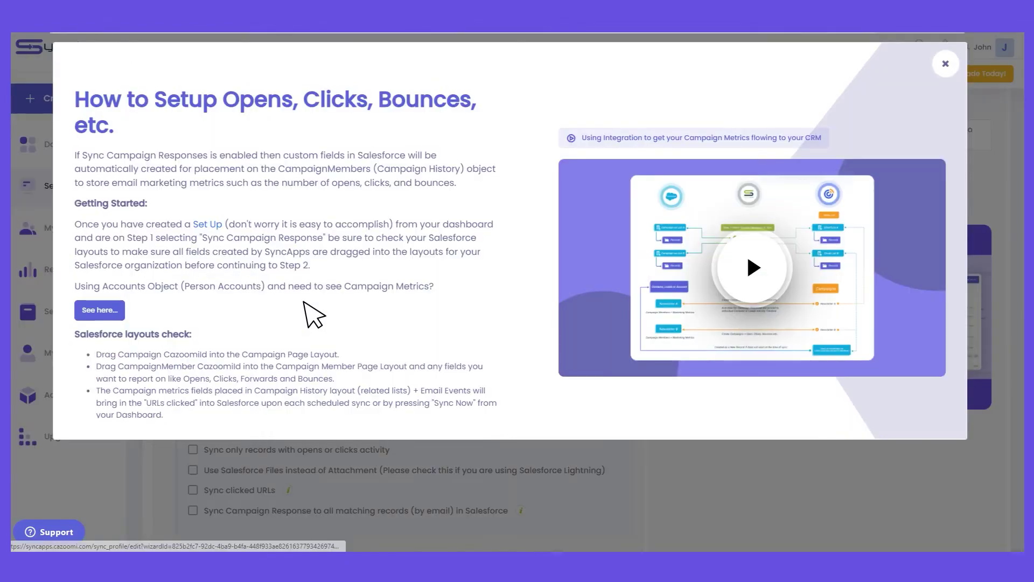
left_click(946, 63)
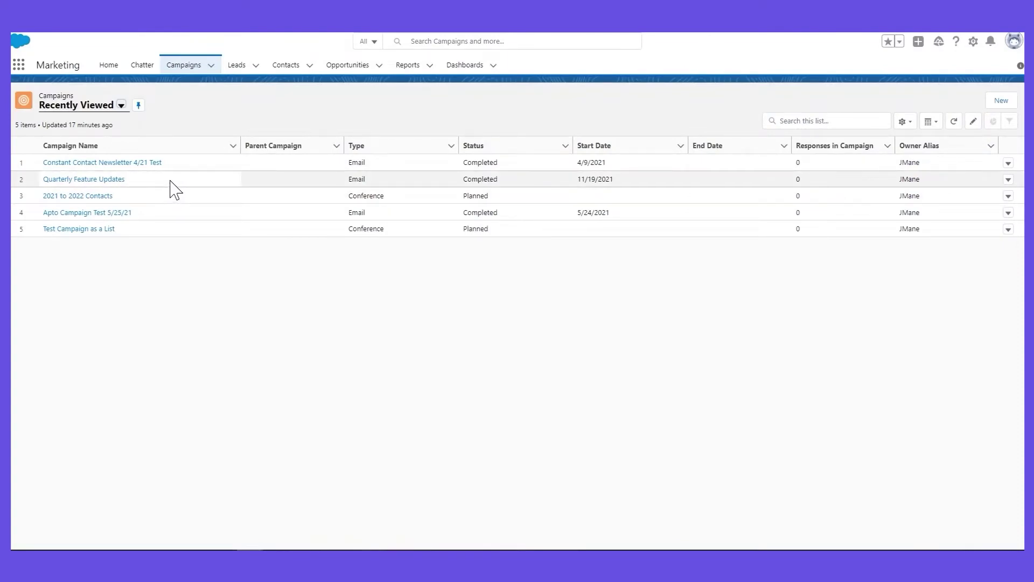
In Salesforce, open the Quarterly Feature Updates campaign and view the full list of its campaign members
left_click(90, 183)
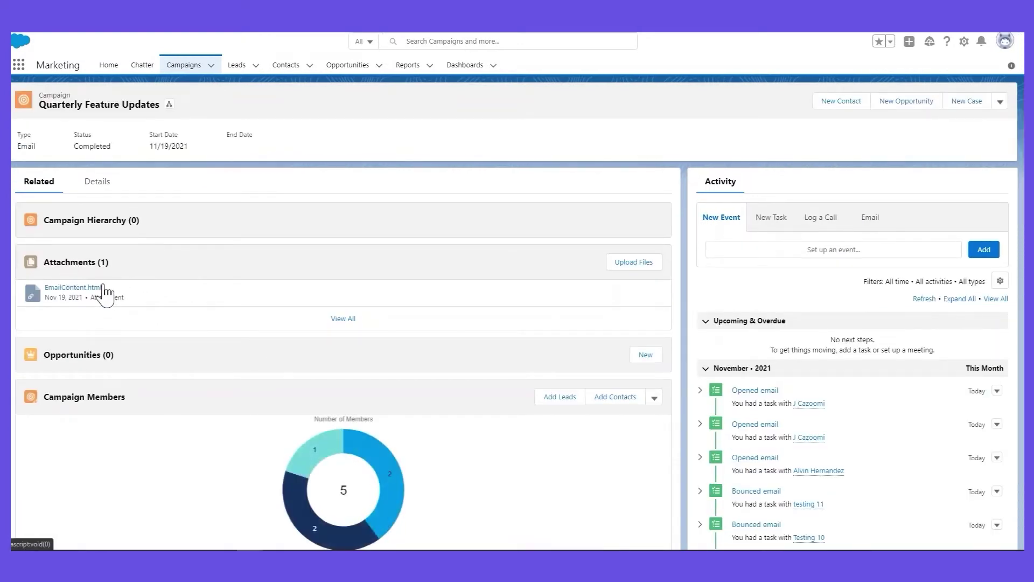
scroll(105, 291, "down", 2)
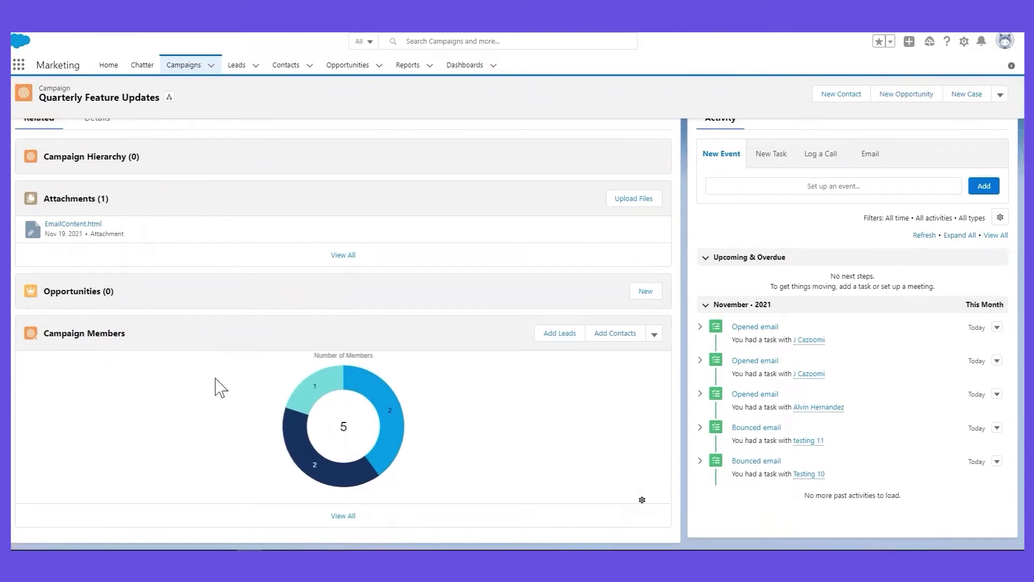
left_click(337, 517)
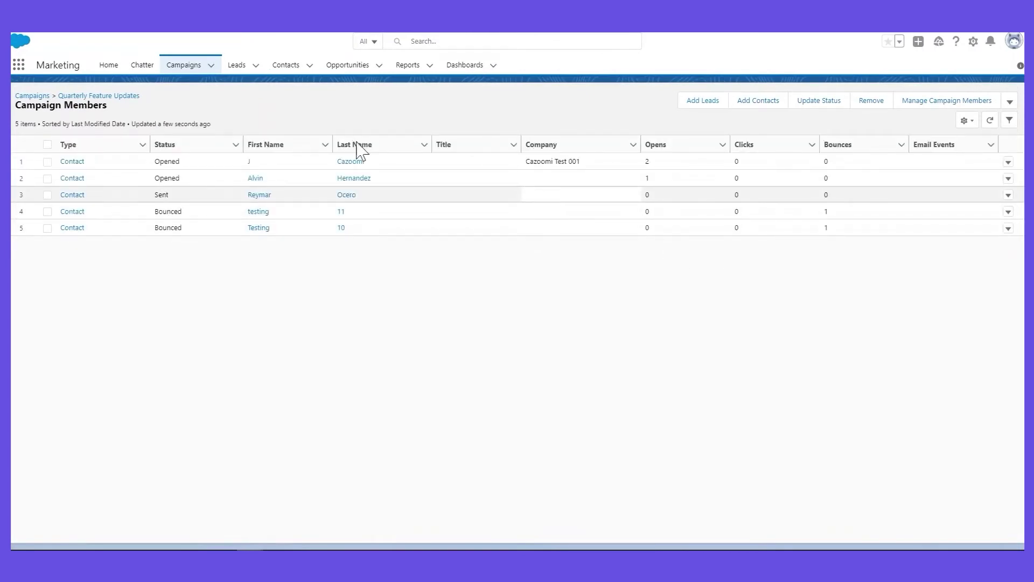
Open the first campaign member's contact record in a new browser tab and examine its campaign history
right_click(78, 162)
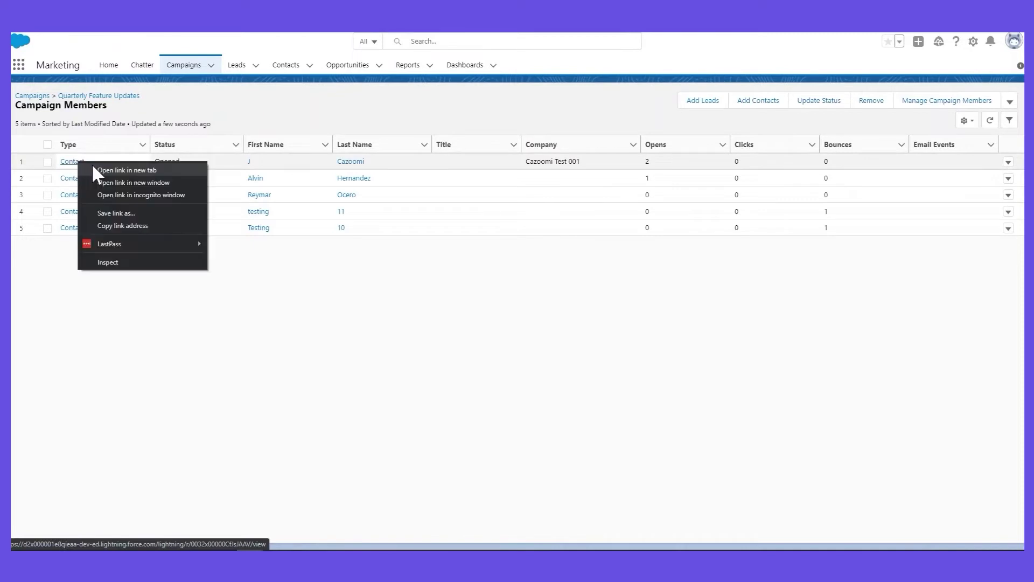
left_click(95, 168)
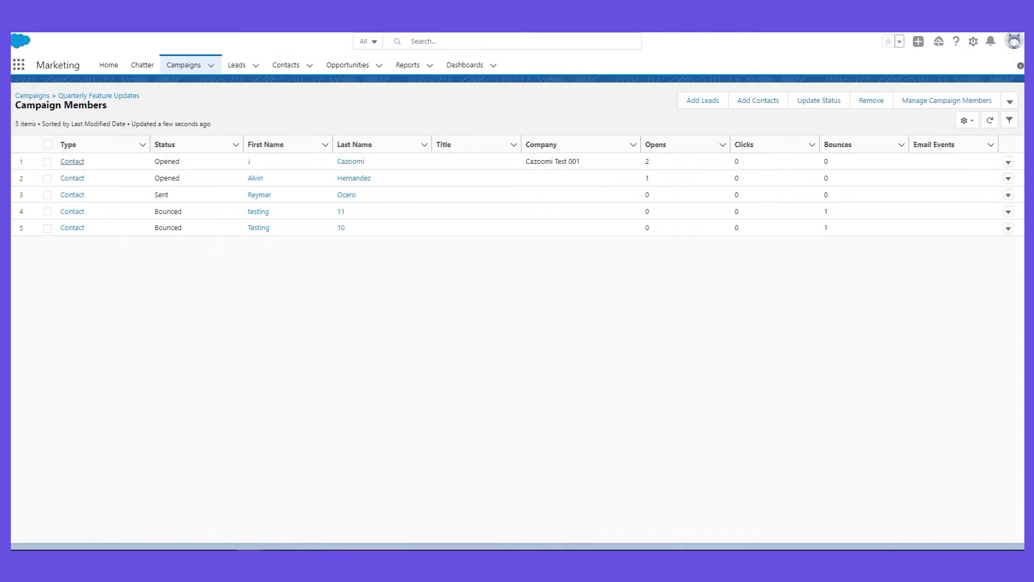
key("ctrl+Tab")
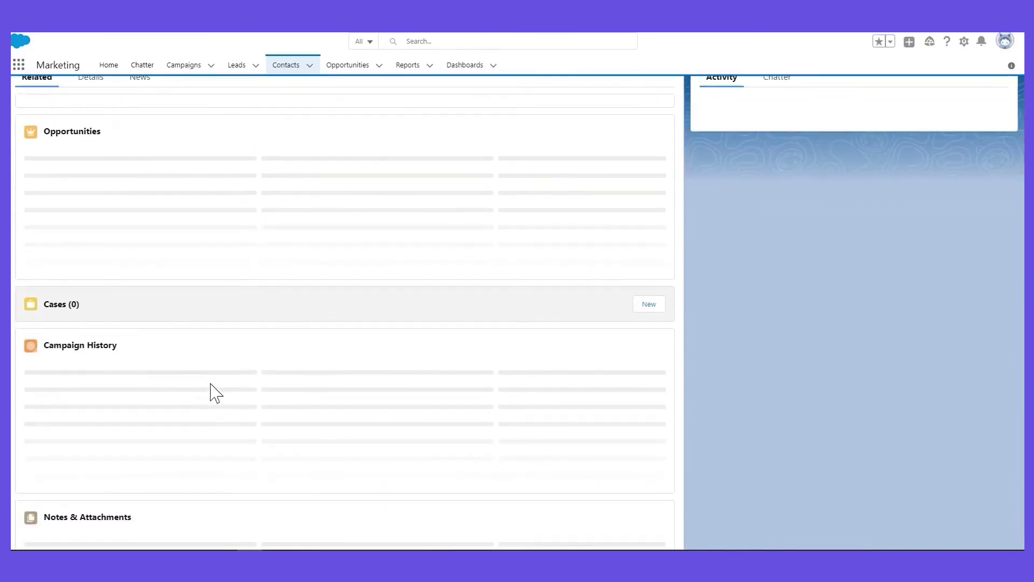
scroll(121, 377, "down", 1)
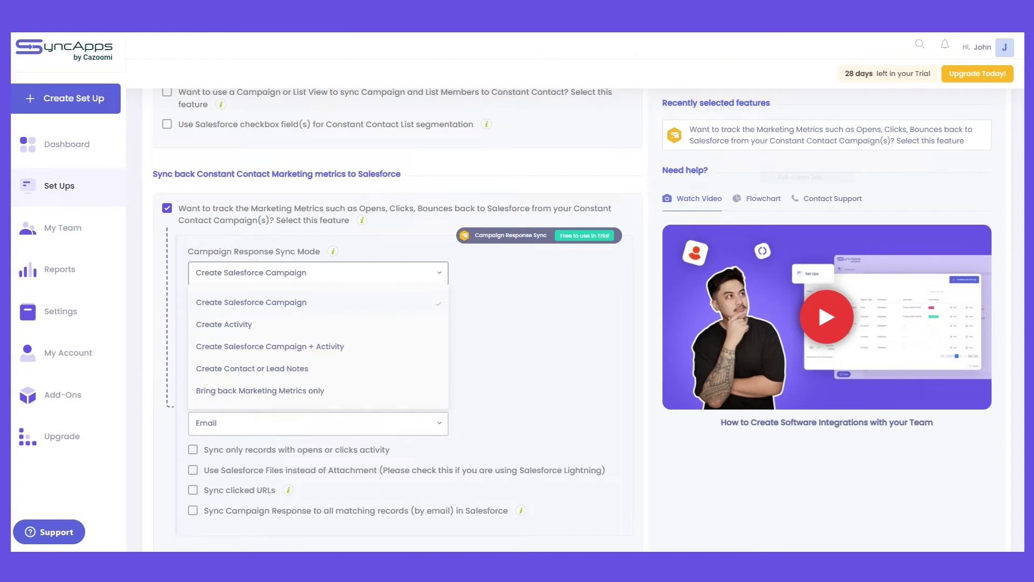
Set the Campaign Response Sync Mode to Create Activity in SyncApps, and examine the email activities on the Salesforce contact record
left_click(245, 325)
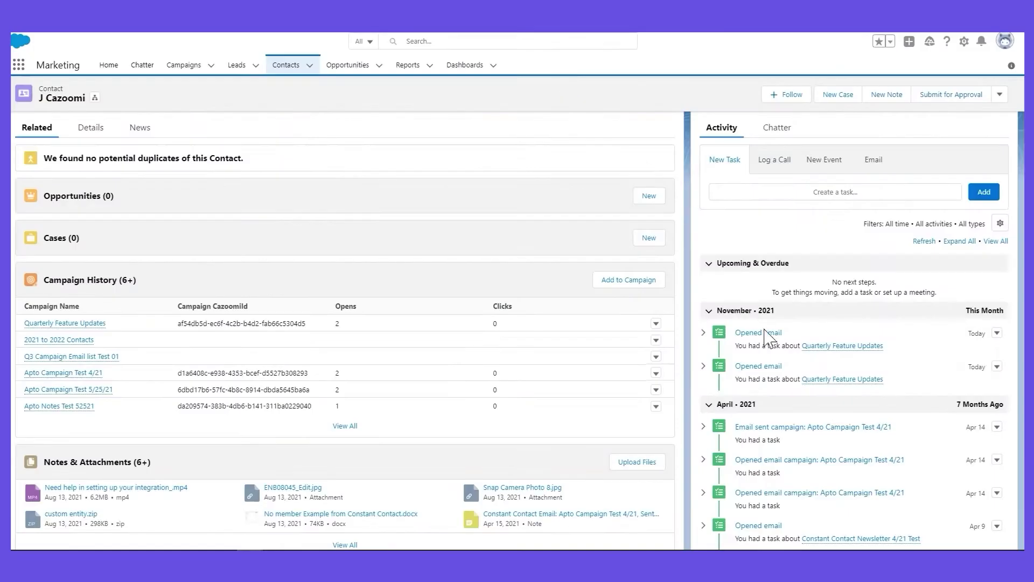
scroll(807, 317, "down", 1)
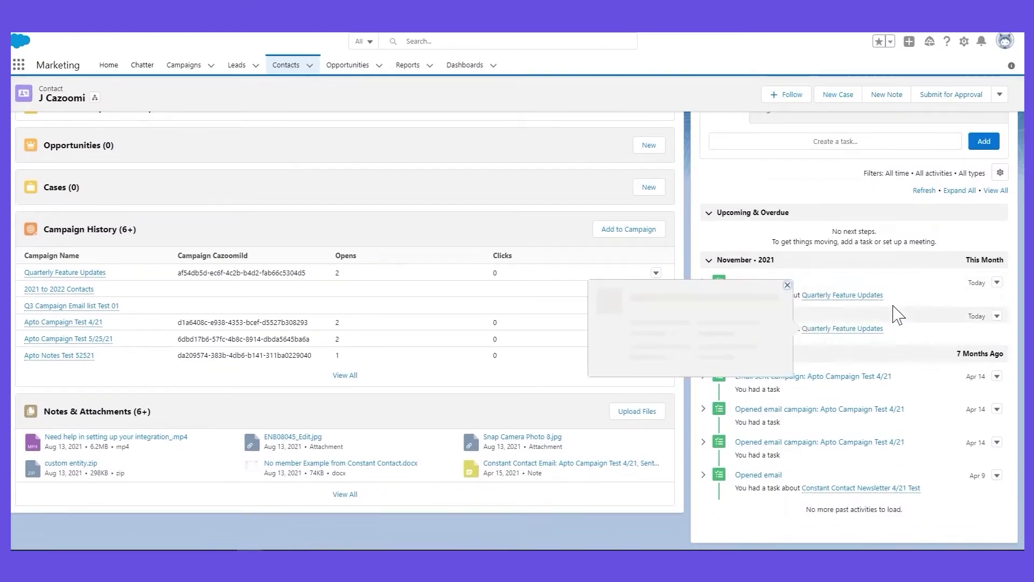
scroll(824, 329, "up", 1)
scroll(837, 348, "down", 1)
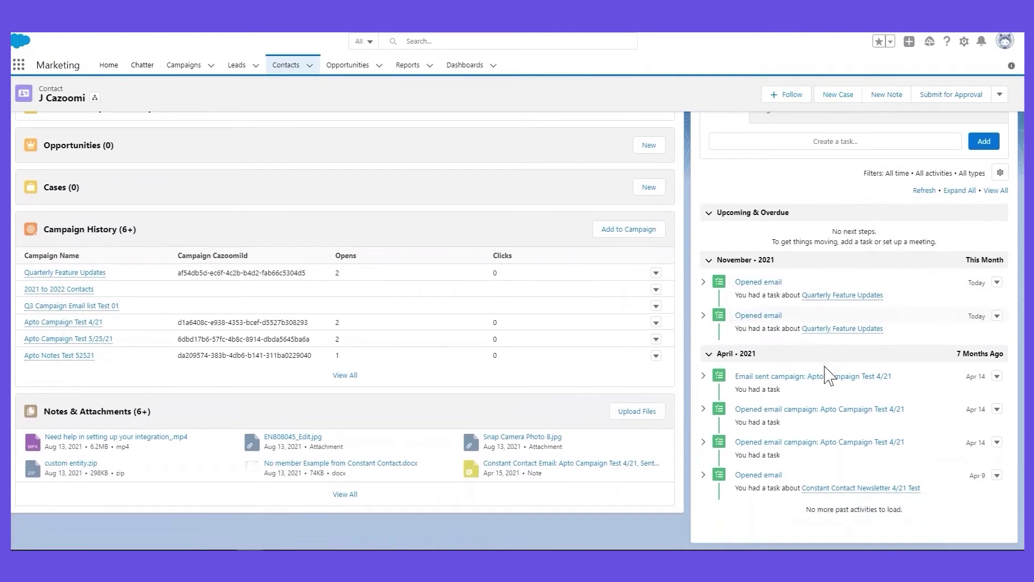
left_click(757, 282)
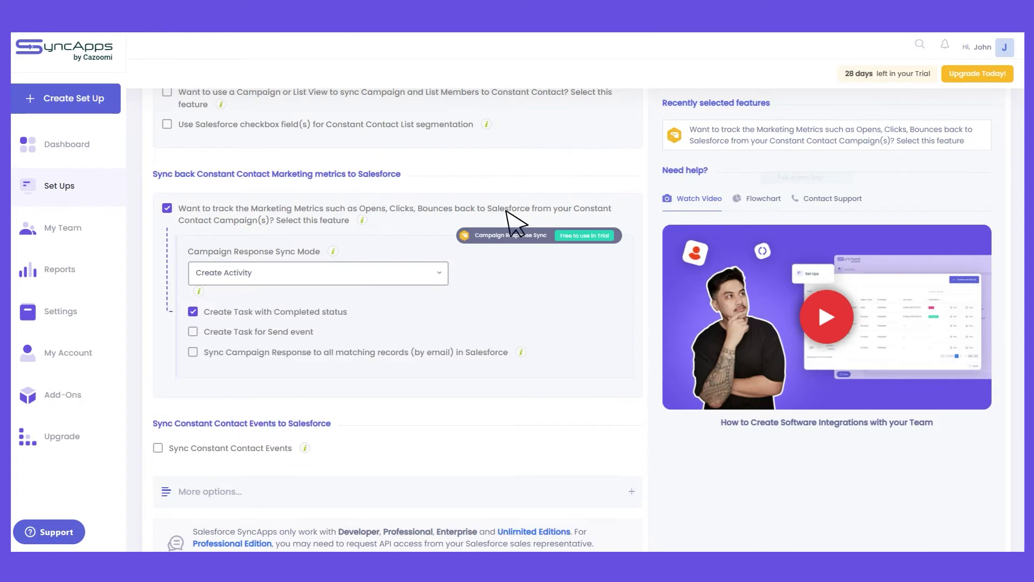
Open the response sync mode choices, and view the Constant Contact email note for Apto Campaign Test 4/21 on the Salesforce contact
left_click(440, 273)
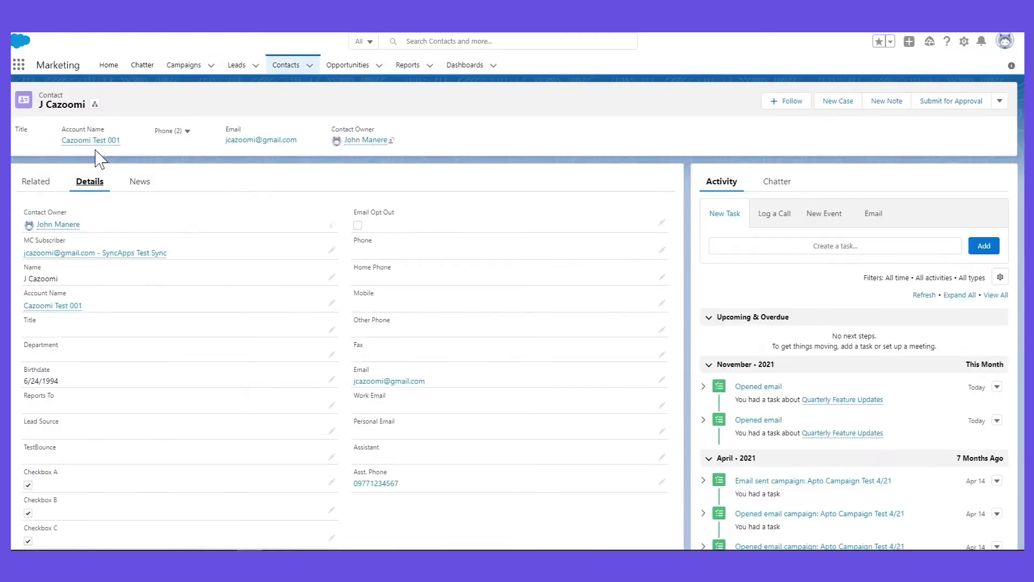
left_click(46, 183)
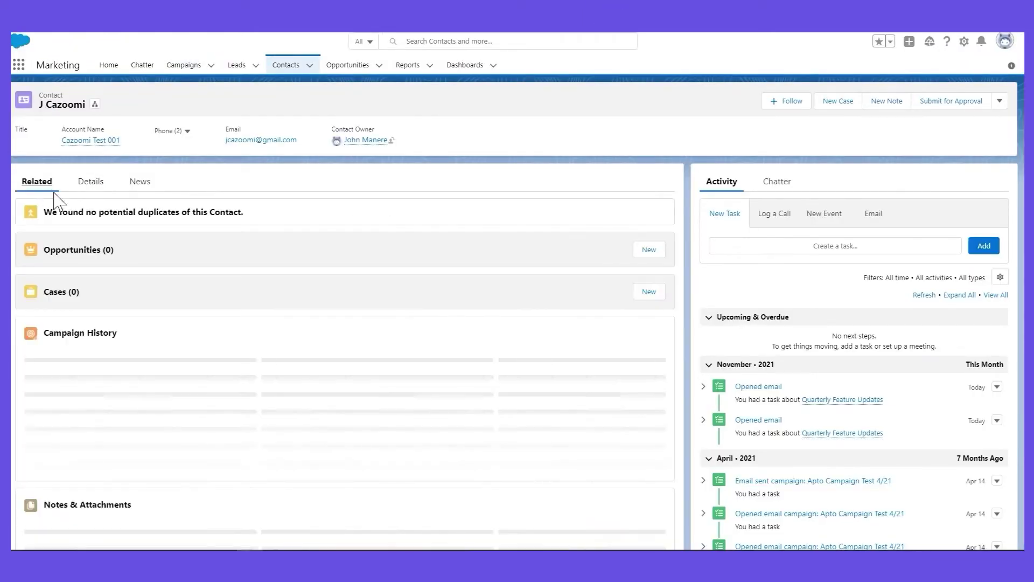
scroll(199, 348, "down", 2)
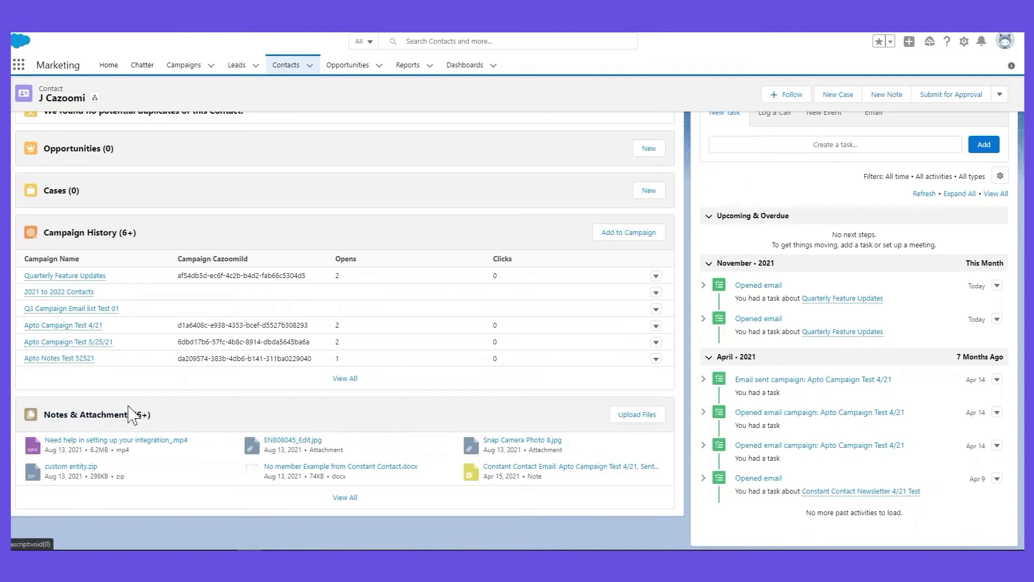
left_click(517, 468)
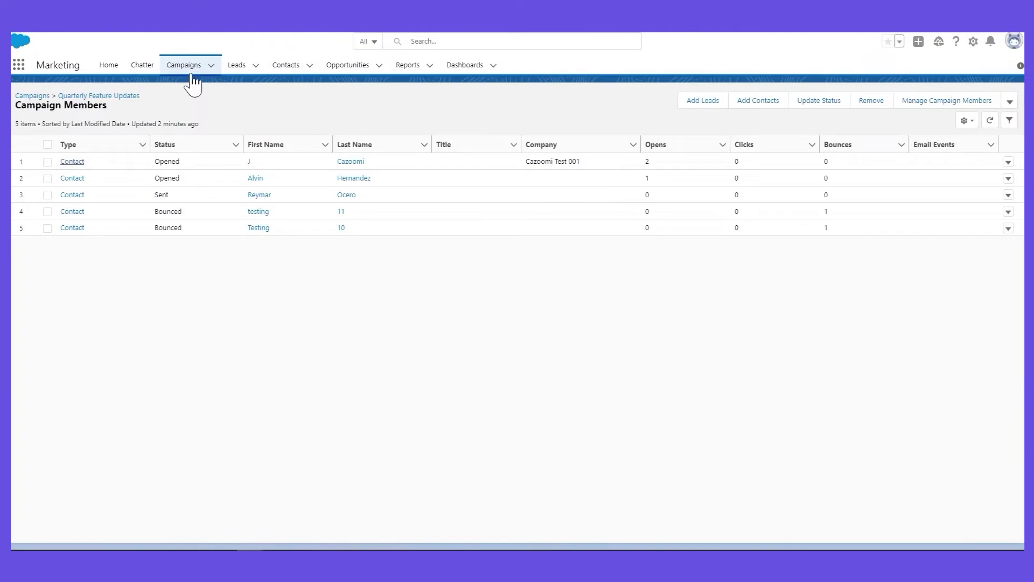
In Salesforce, open the Constant Contact Newsletter 4/21 Test campaign from the campaigns list and view its details
left_click(190, 70)
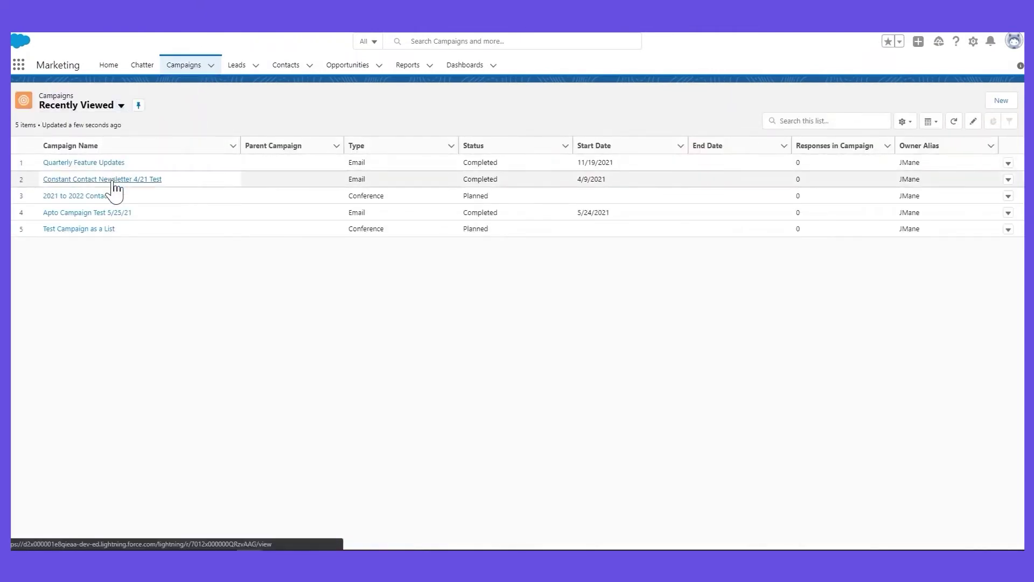
left_click(113, 180)
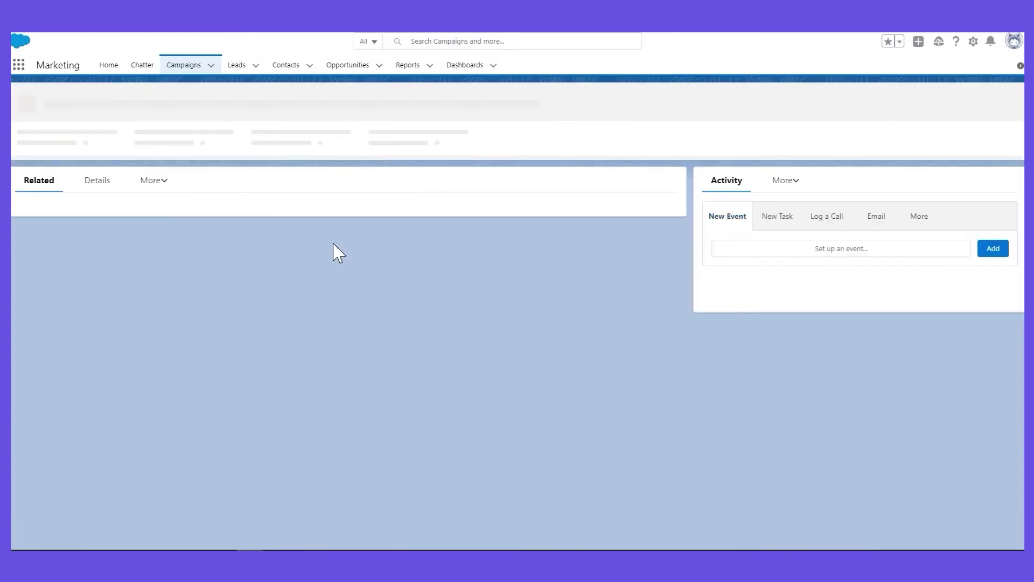
left_click(94, 189)
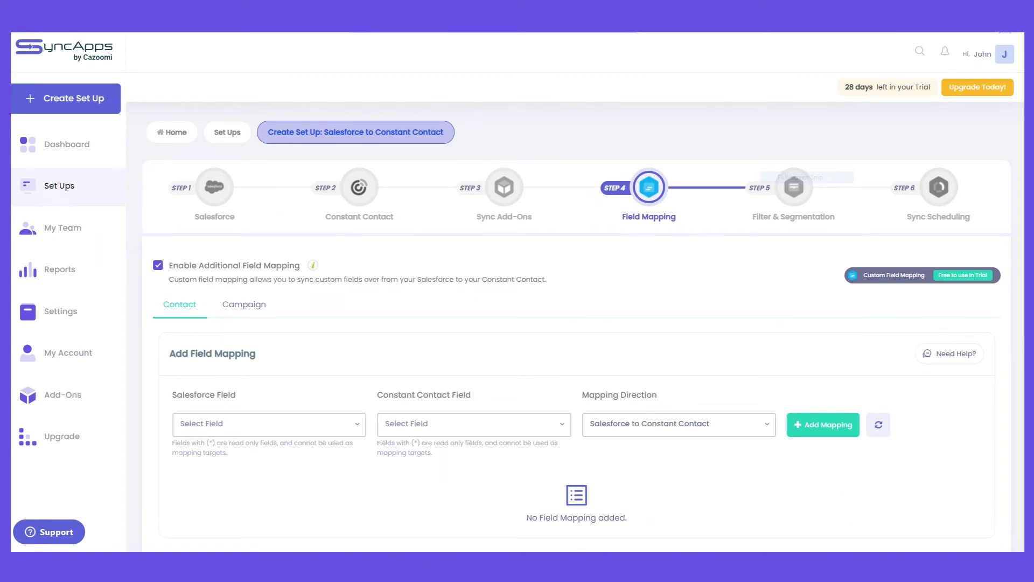
Review the additional integration options of the Salesforce step in SyncApps, and continue to the Constant Contact step
scroll(576, 323, "down", 15)
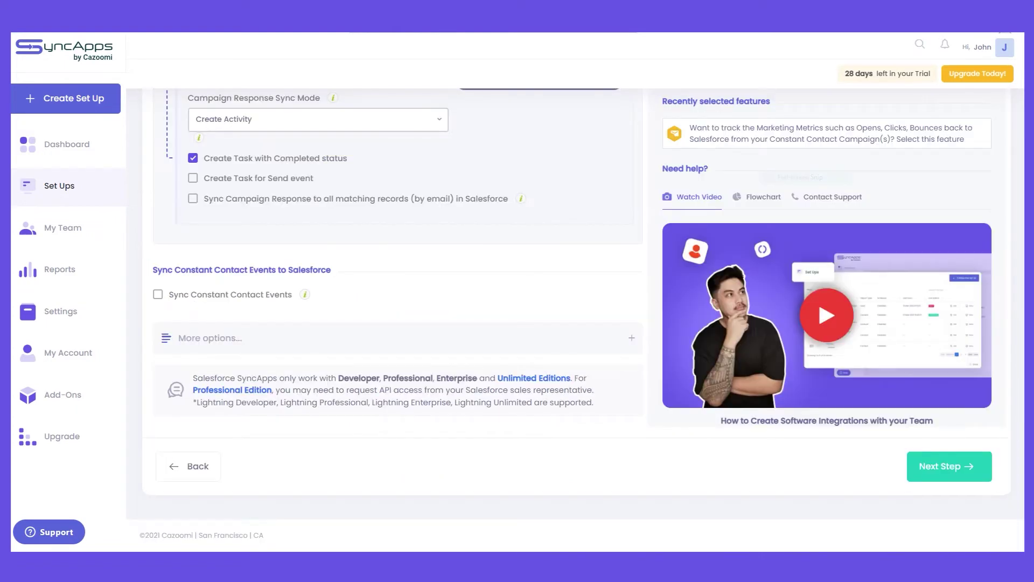
left_click(632, 339)
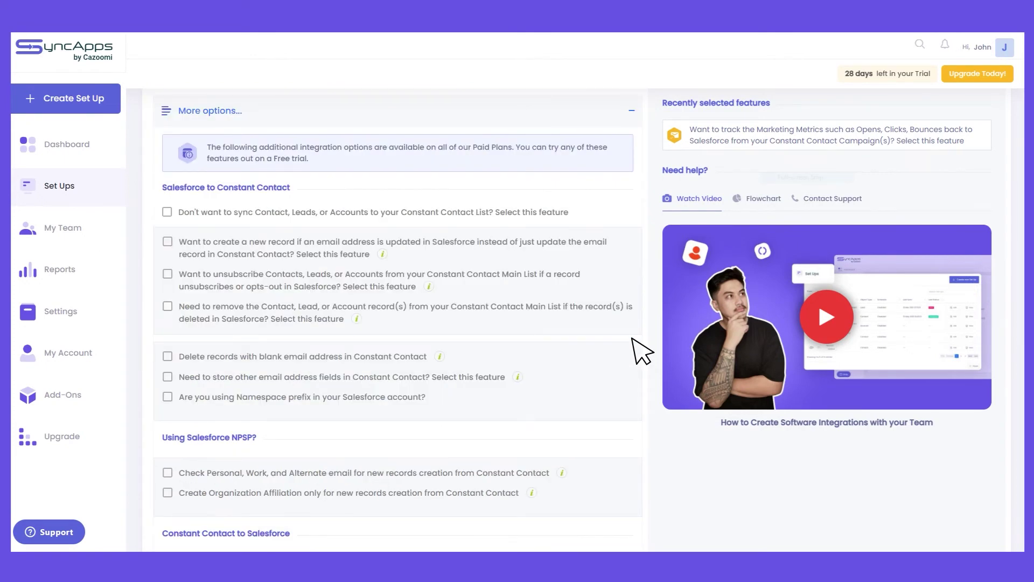
left_click(383, 254)
scroll(889, 453, "down", 7)
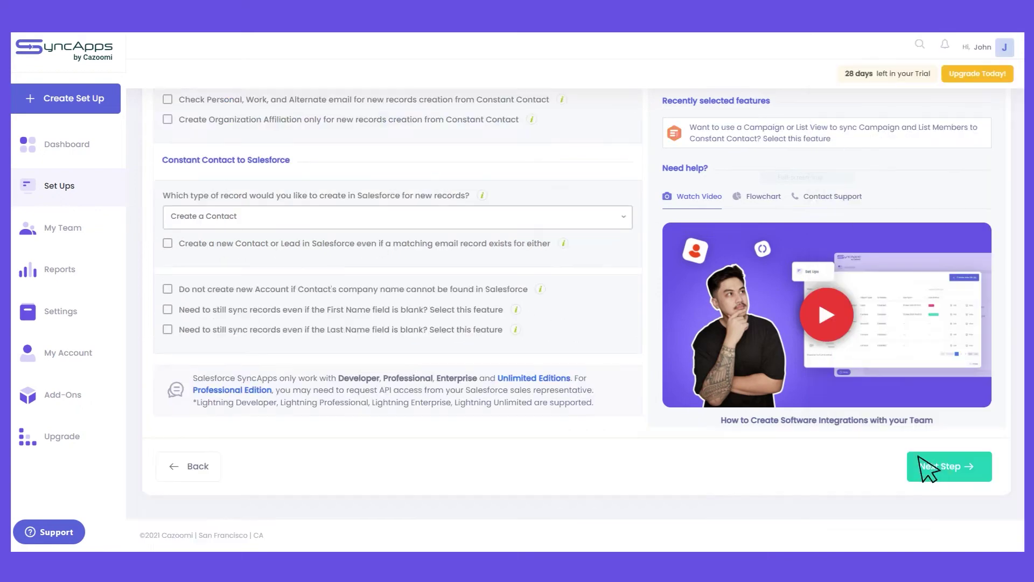
left_click(951, 468)
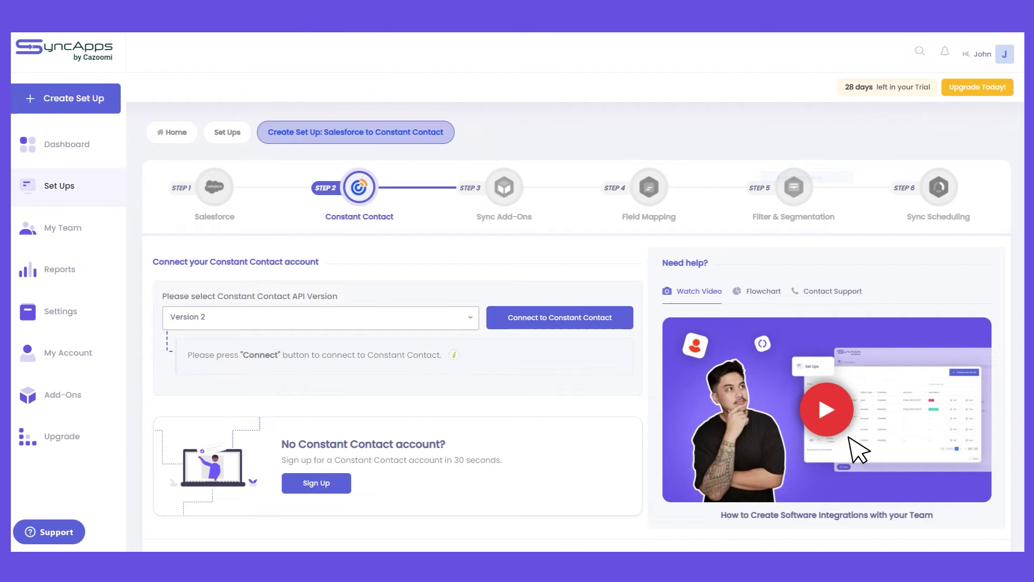
Select Constant Contact API Version 3 and connect the Constant Contact account by logging in
left_click(473, 319)
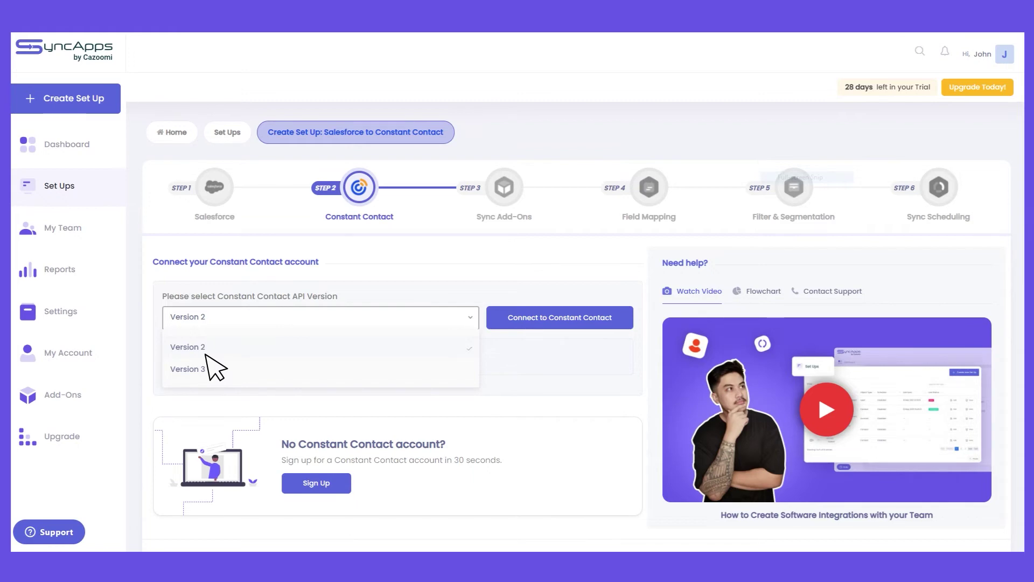
left_click(206, 372)
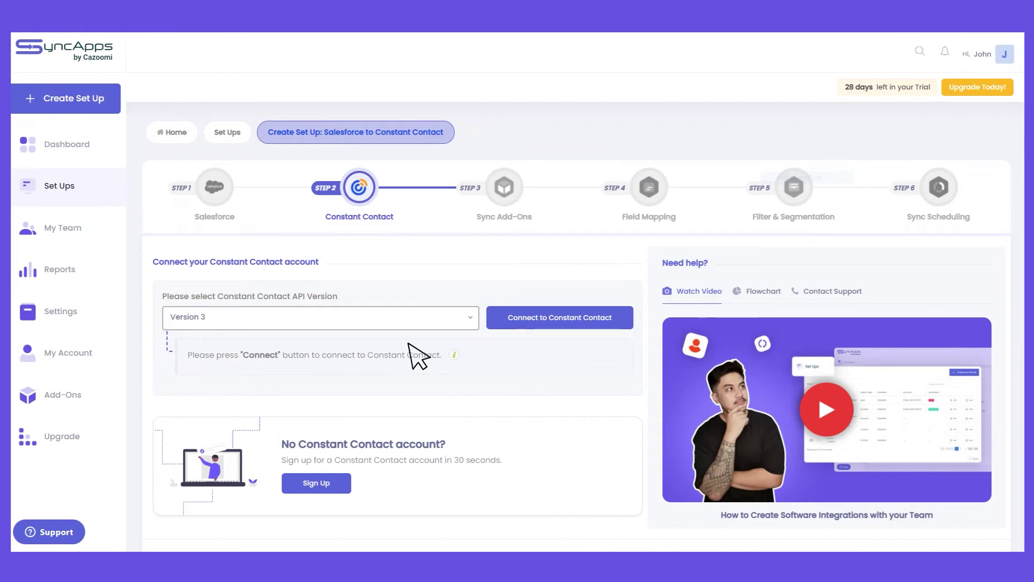
left_click(544, 326)
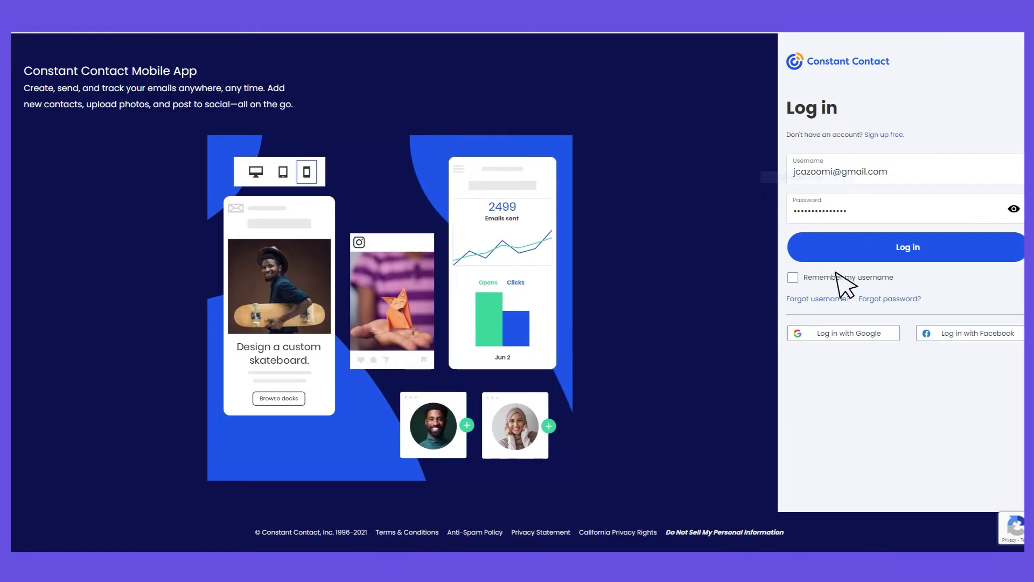
left_click(914, 259)
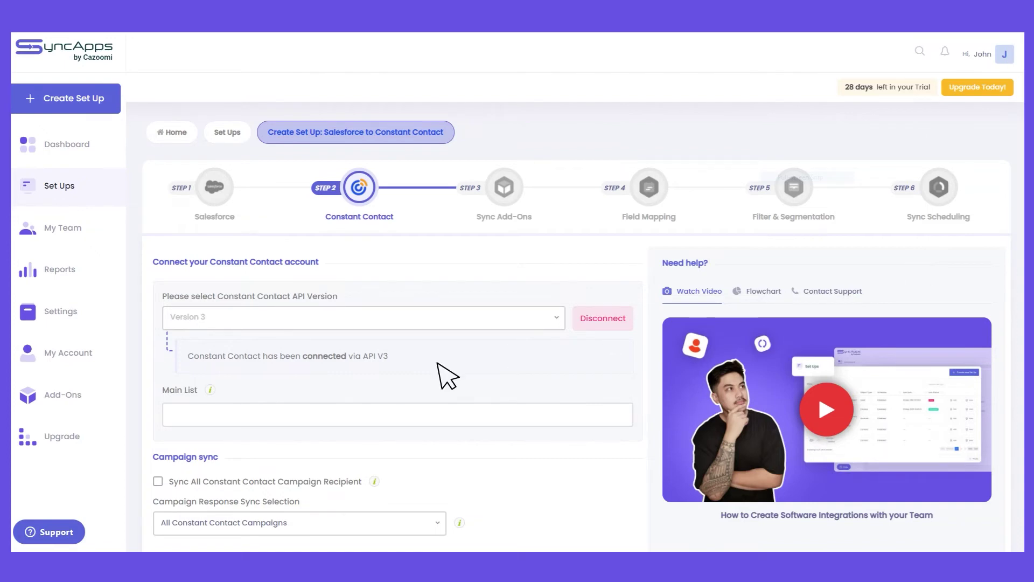
Name the Main List as a SyncApps SF Contacts Main List 11/4 including the owner's first name, and continue to Sync Add-Ons
left_click(178, 421)
type("SyncApps - John's SF Contacts Main List 11/4")
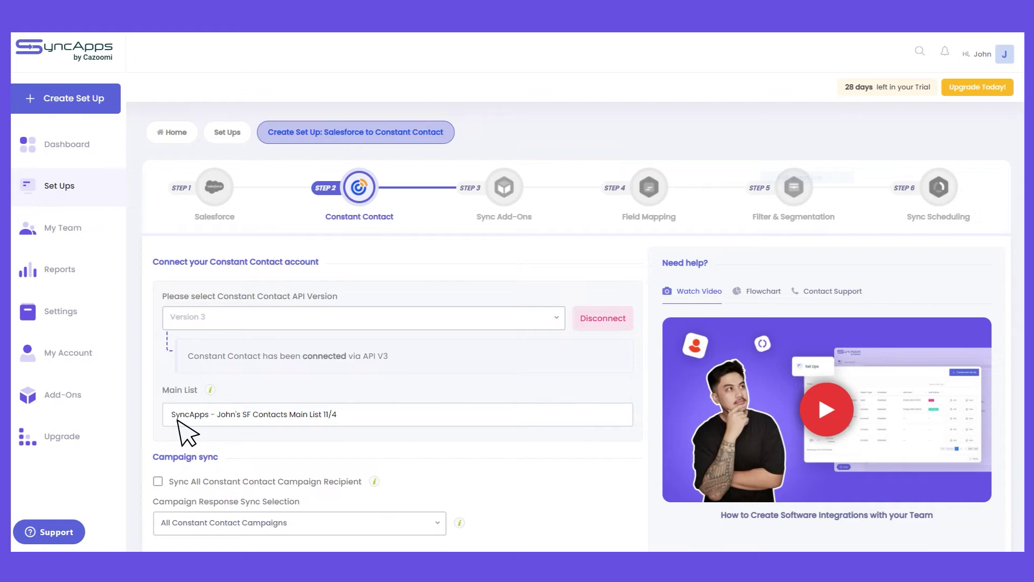
left_click(210, 389)
scroll(191, 428, "down", 3)
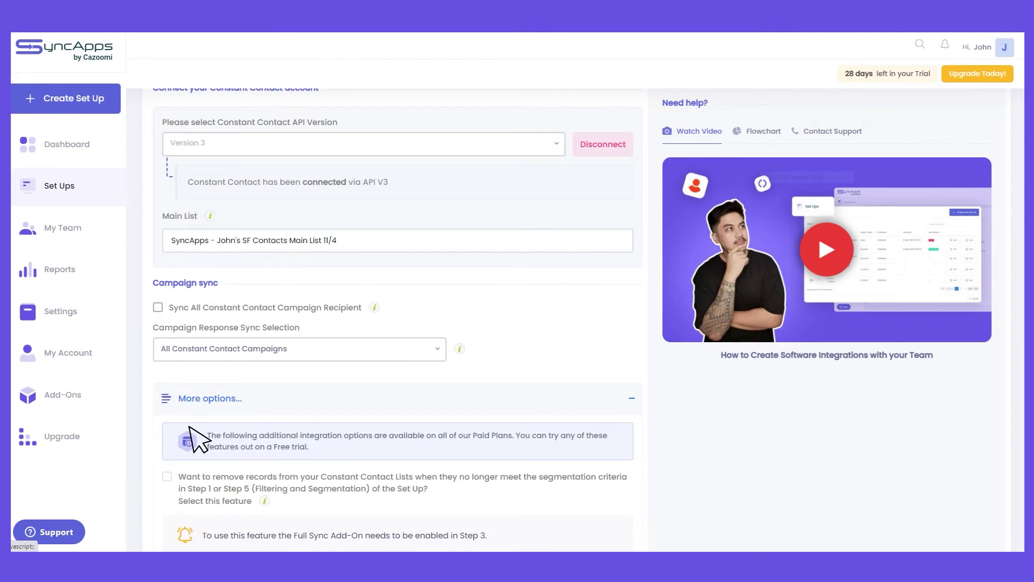
left_click(189, 426)
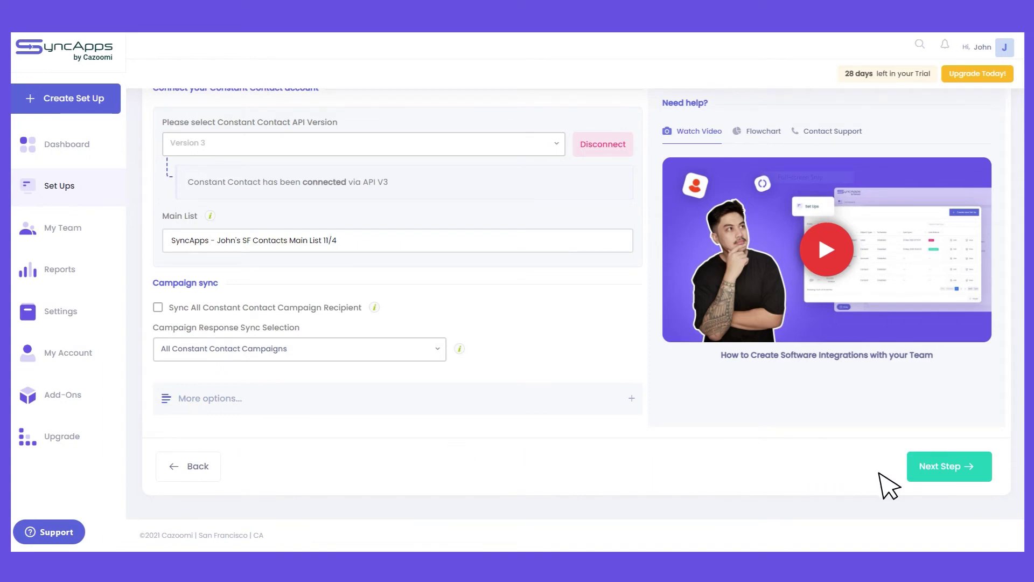
left_click(955, 472)
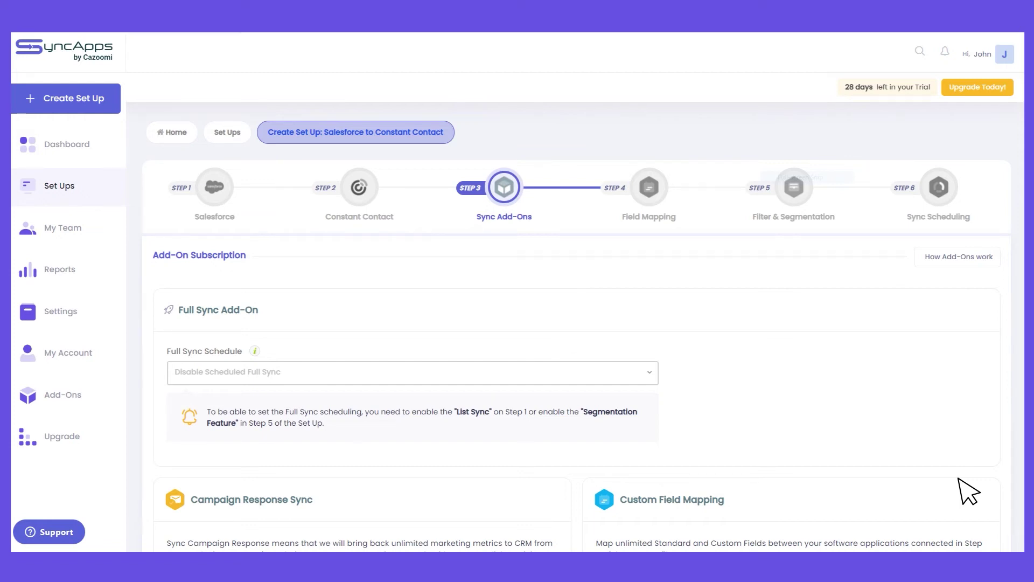
Review the available sync add-ons down to the end of the list and continue to the Field Mapping step
scroll(969, 492, "down", 10)
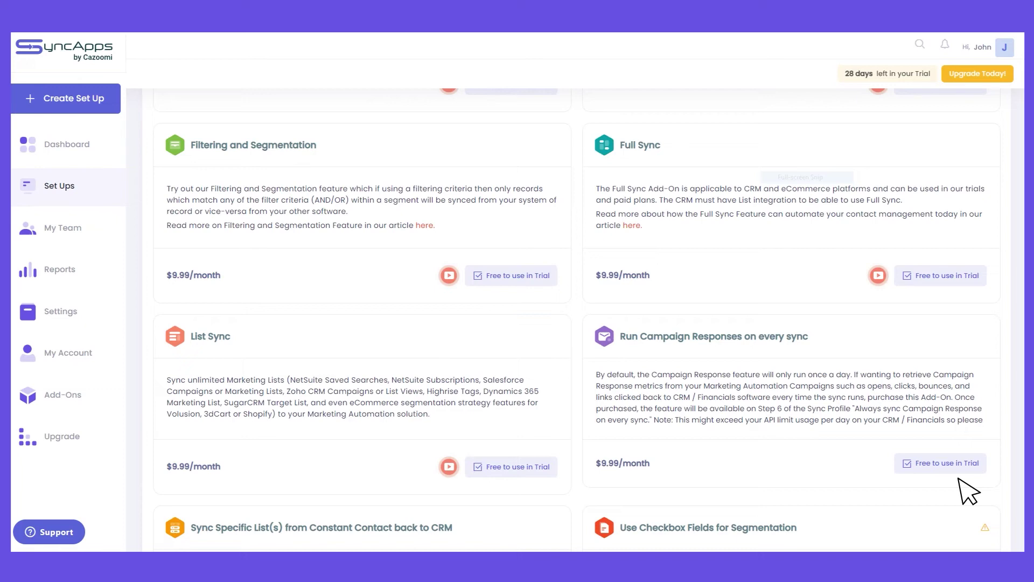
scroll(959, 479, "down", 5)
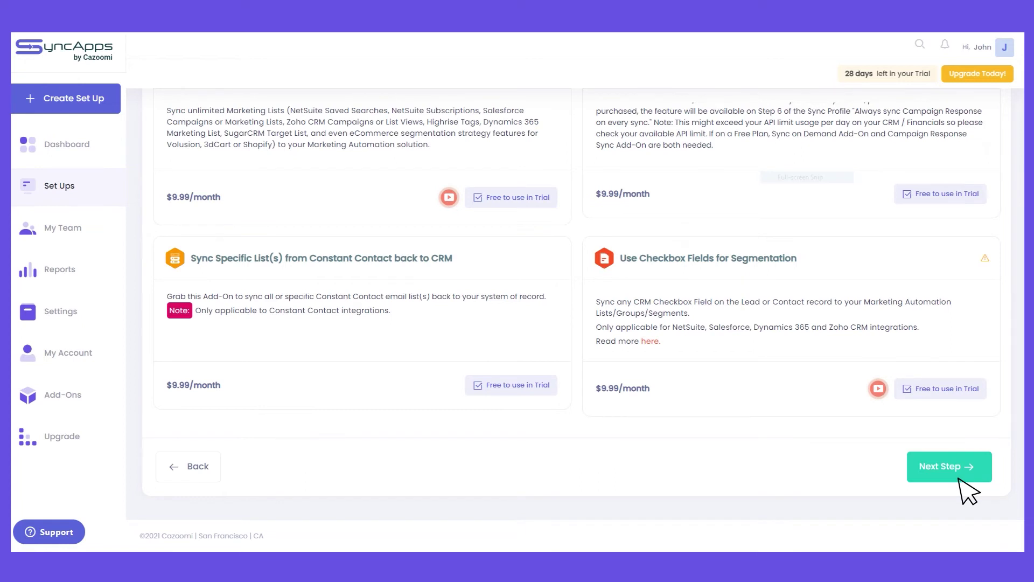
left_click(959, 479)
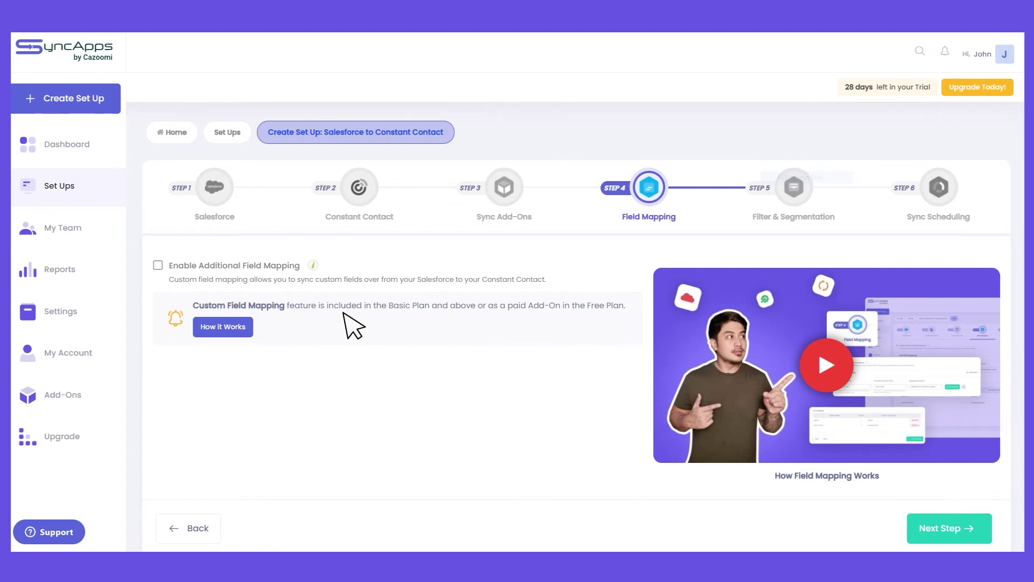
Enable additional field mapping, map Contact Owner to Company Name from Salesforce to Constant Contact, and continue to Filter & Segmentation
left_click(158, 265)
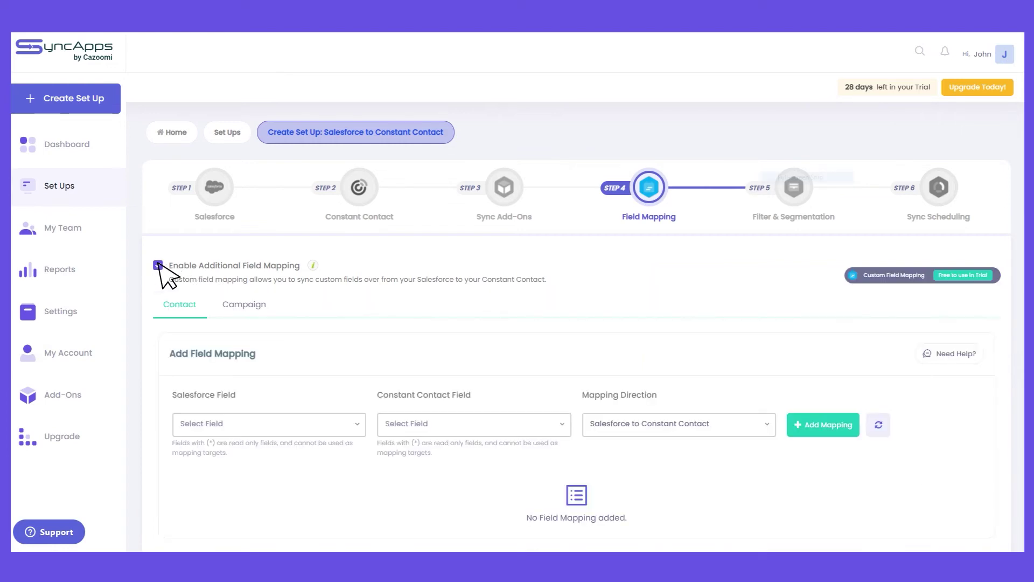
left_click(357, 425)
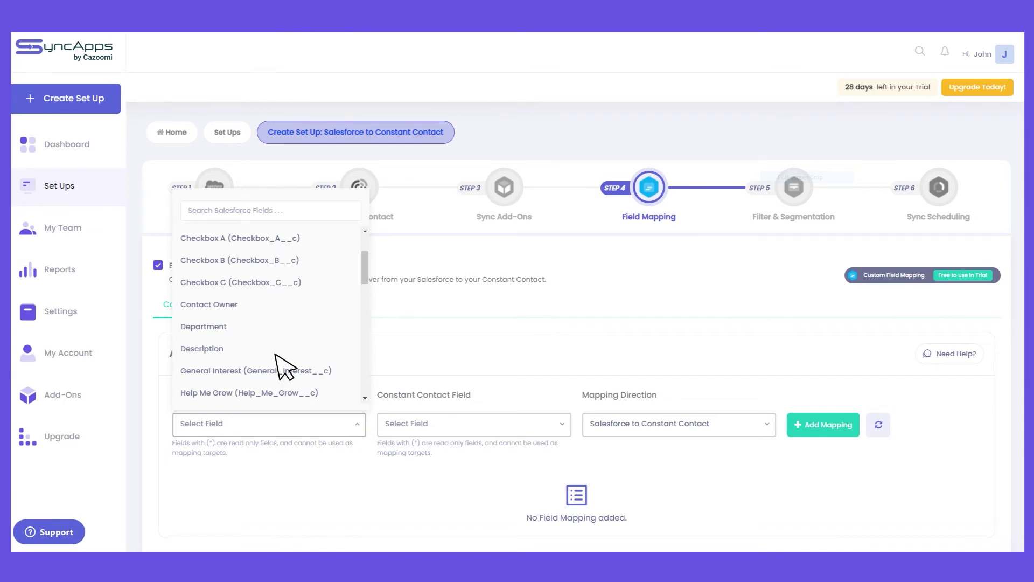
left_click(227, 310)
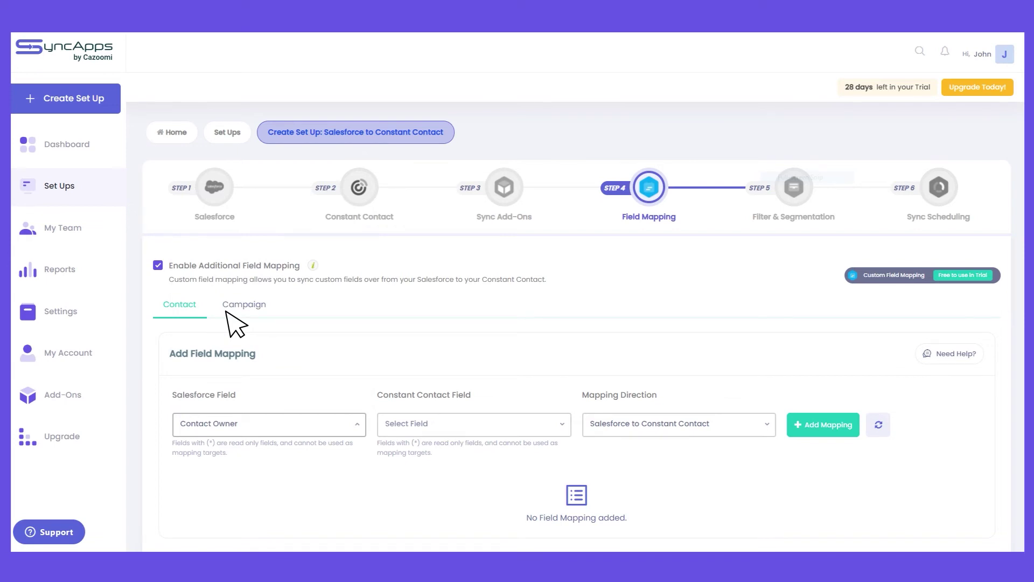
left_click(560, 423)
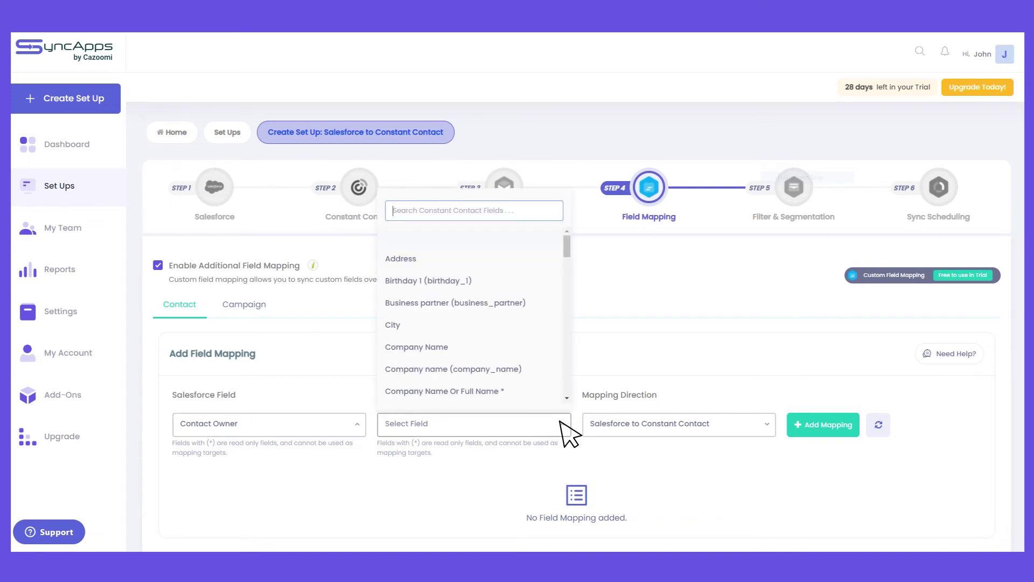
left_click(427, 351)
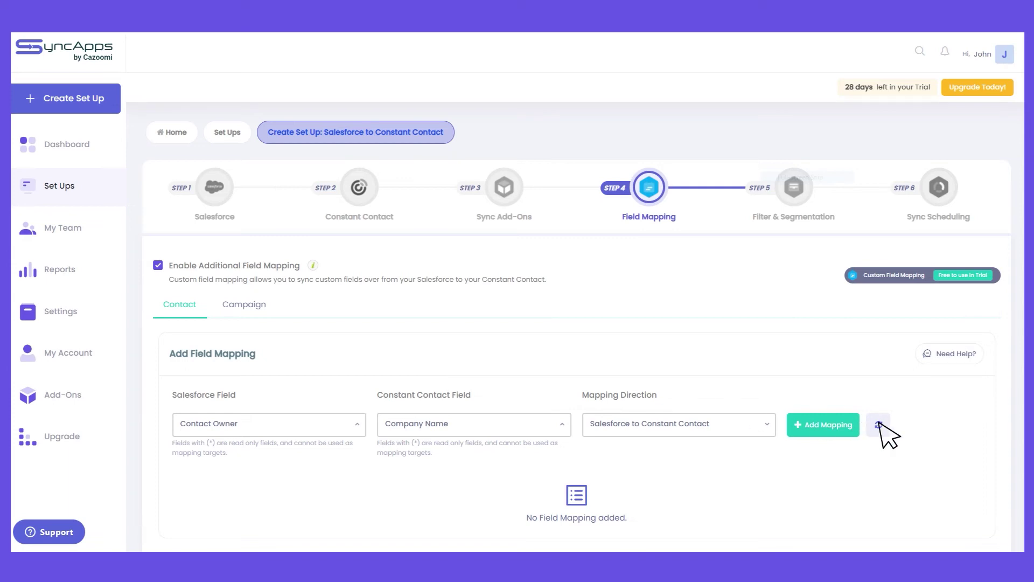
left_click(843, 429)
scroll(831, 445, "down", 3)
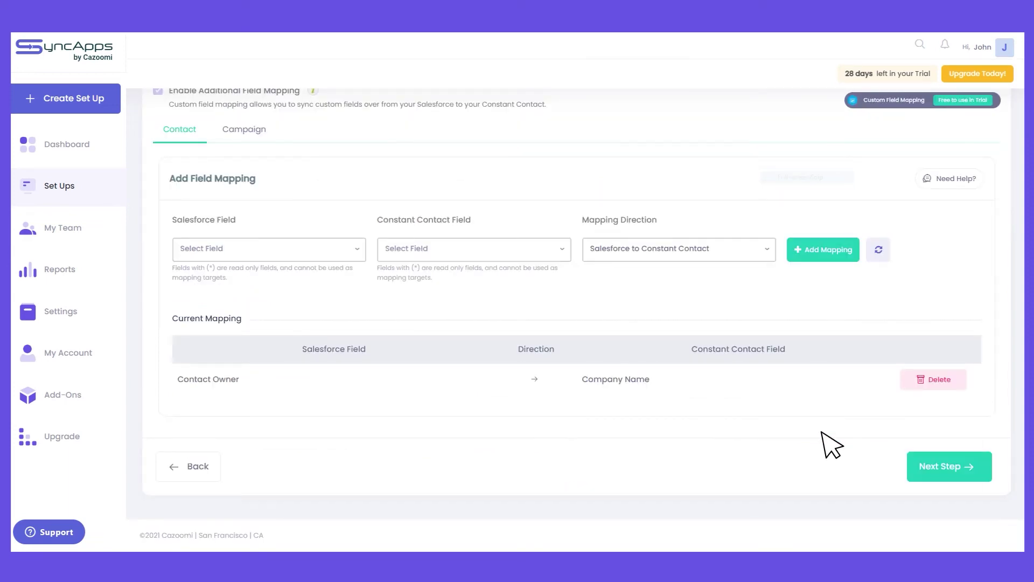
left_click(949, 474)
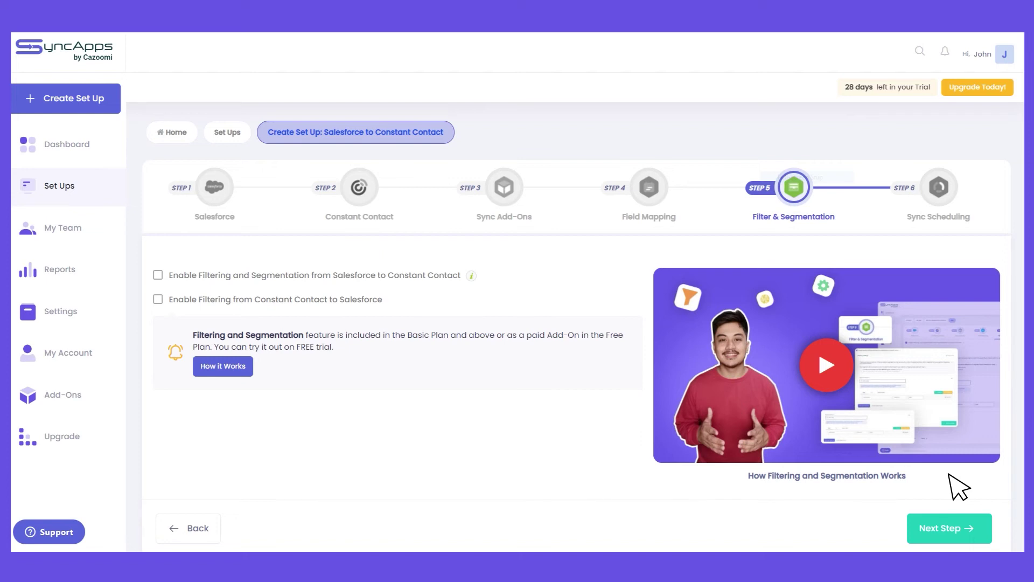
Enable filtering and segmentation from Salesforce to Constant Contact, dismiss the introduction, and turn on segmentation
left_click(158, 275)
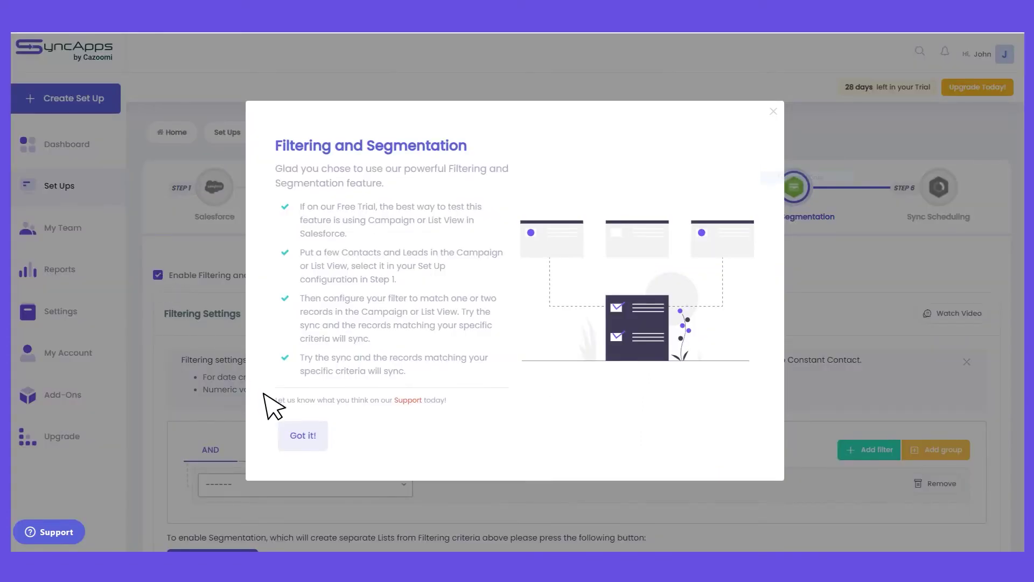
left_click(306, 438)
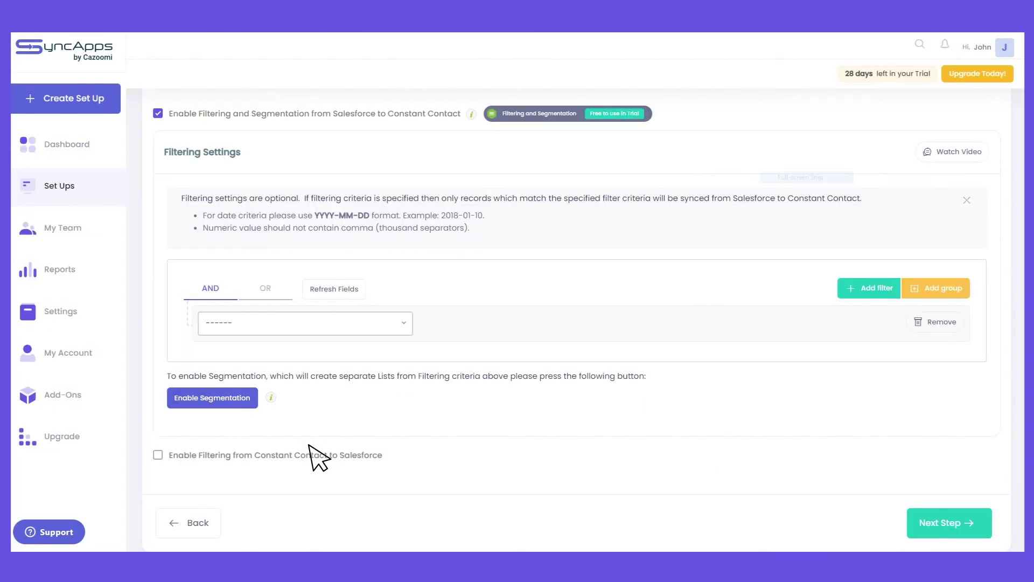
left_click(215, 398)
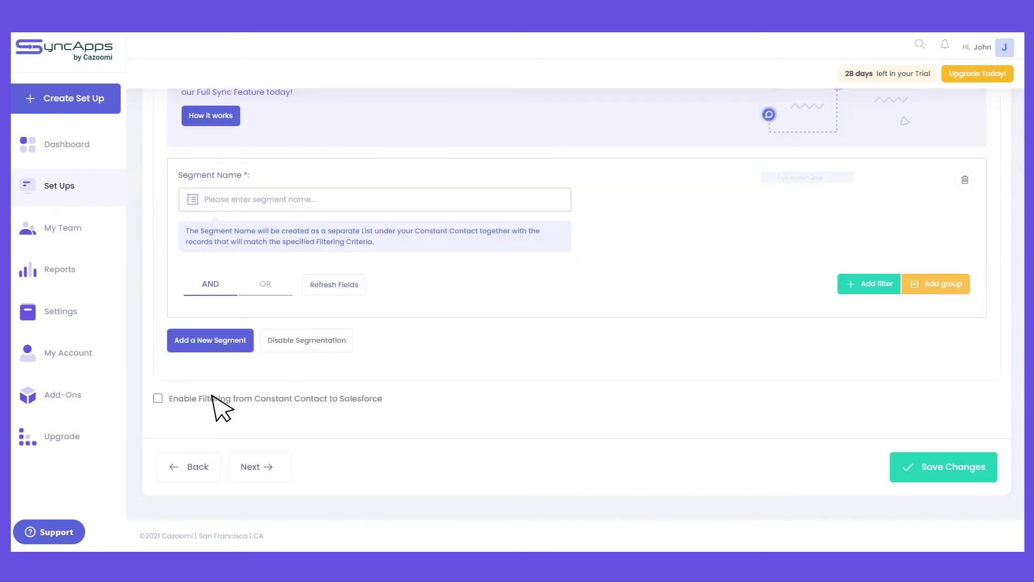
Name the segment List A and filter it on Contact Owner Is Equal To the owner's first name
left_click(205, 206)
type("List A")
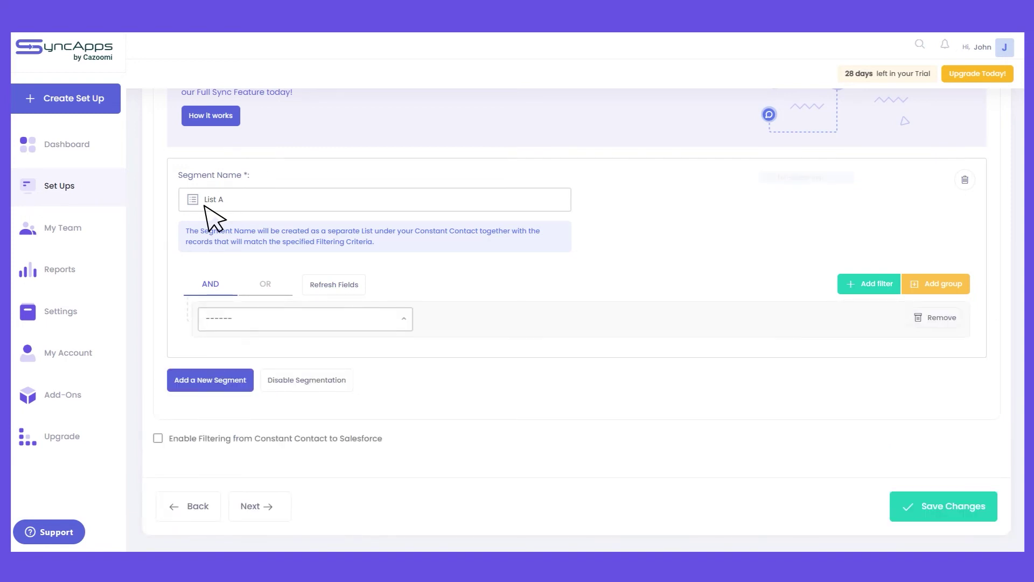
left_click(407, 318)
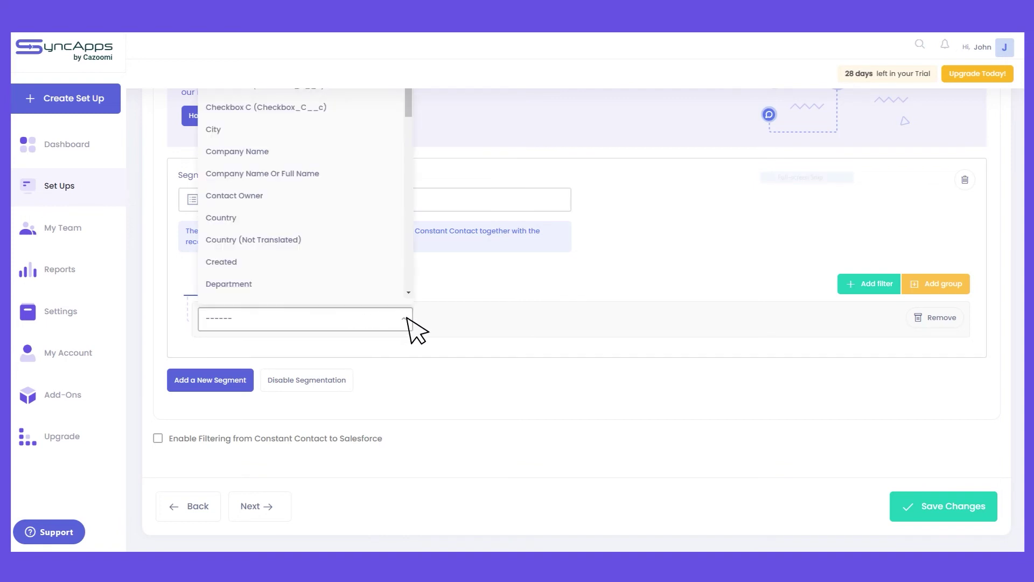
left_click(250, 201)
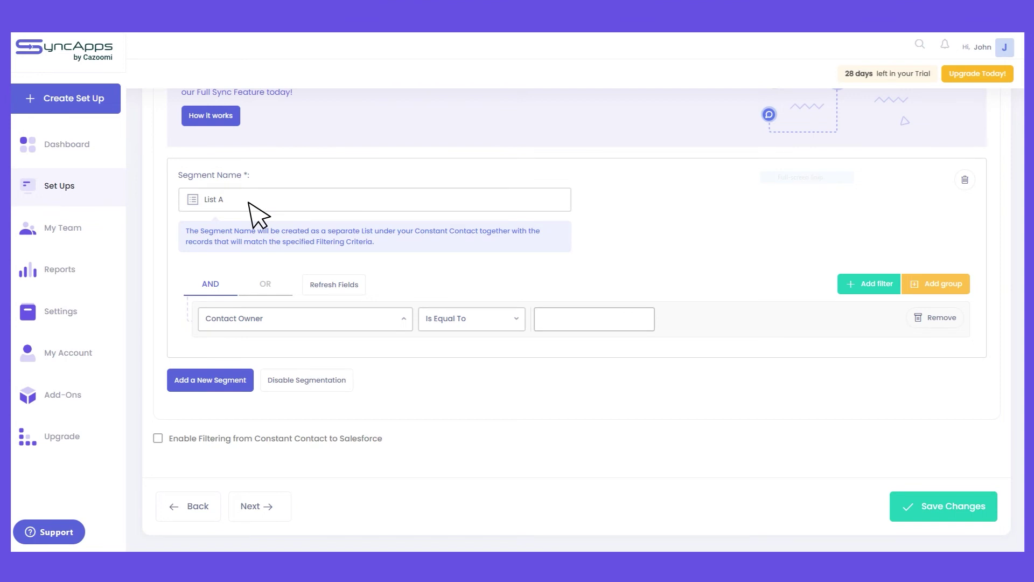
left_click(548, 321)
type("John")
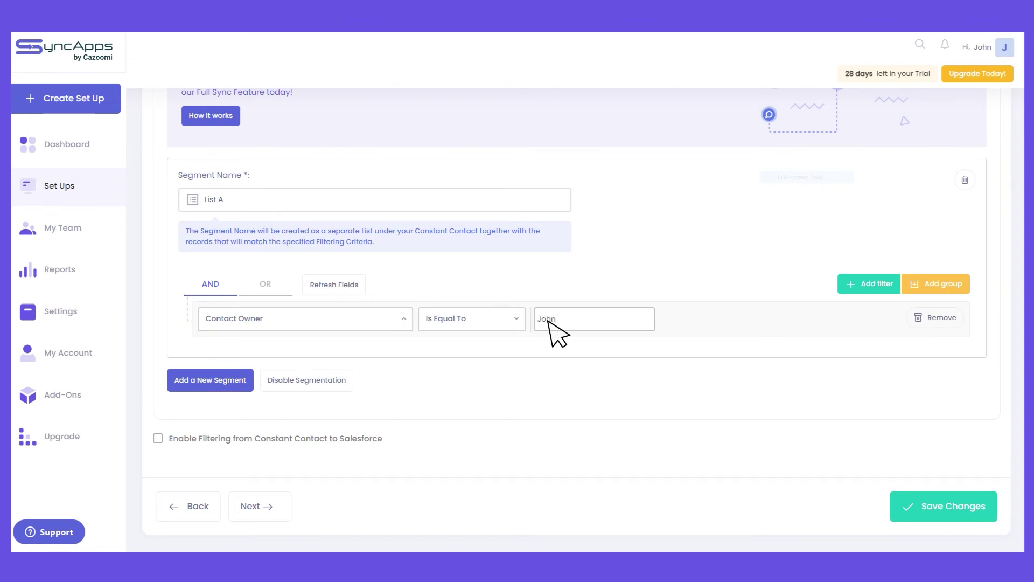
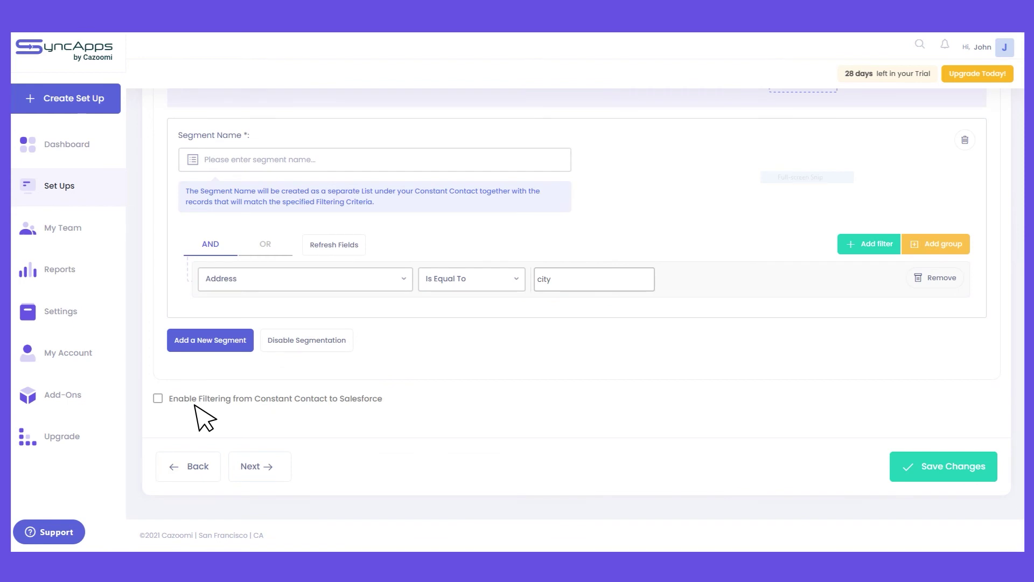
Enable filtering from Constant Contact to Salesforce, filter on Job Title Is Equal To Brokers, and save the changes
left_click(157, 398)
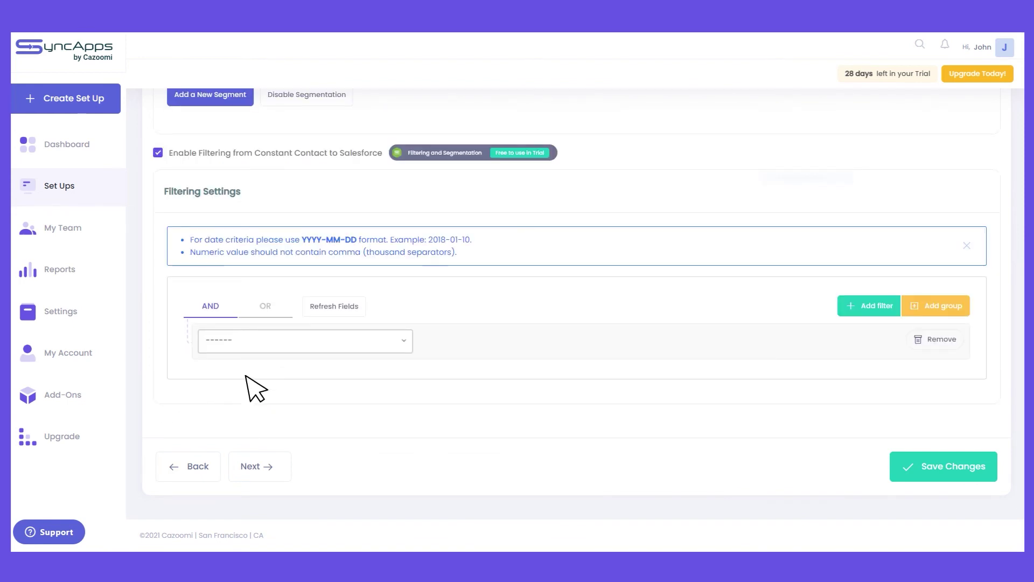
left_click(401, 345)
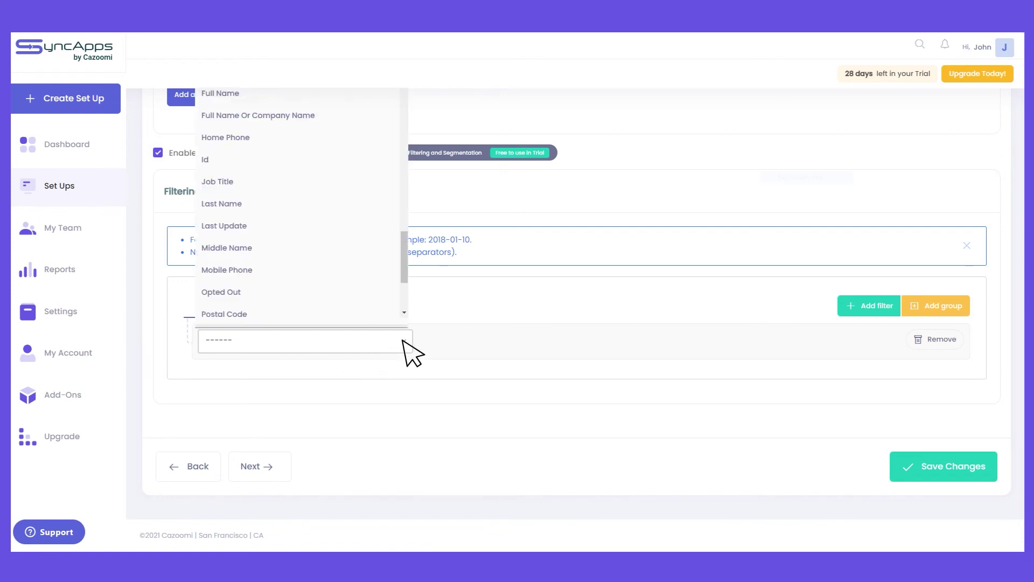
left_click(219, 182)
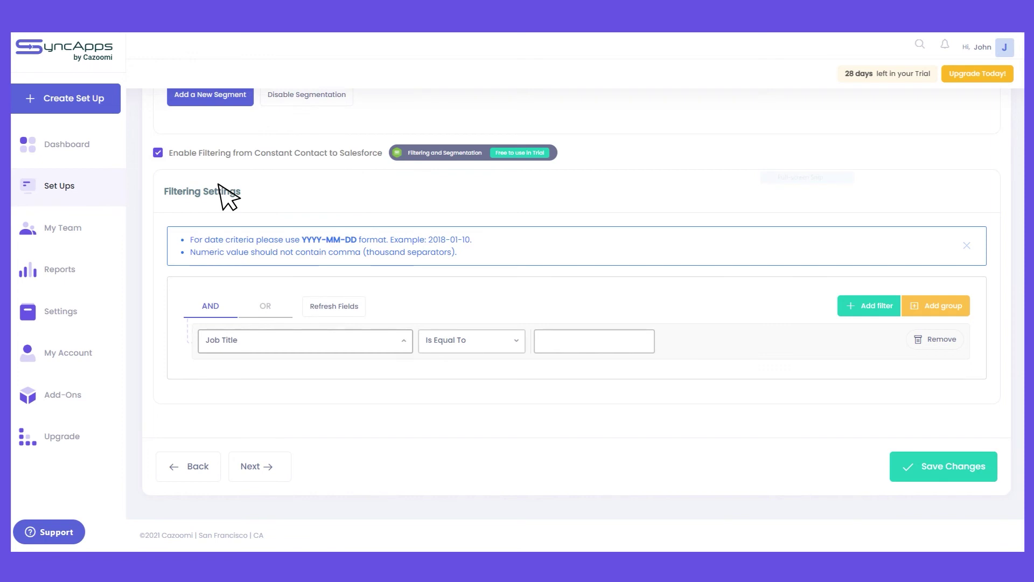
left_click(572, 348)
type("Brokers")
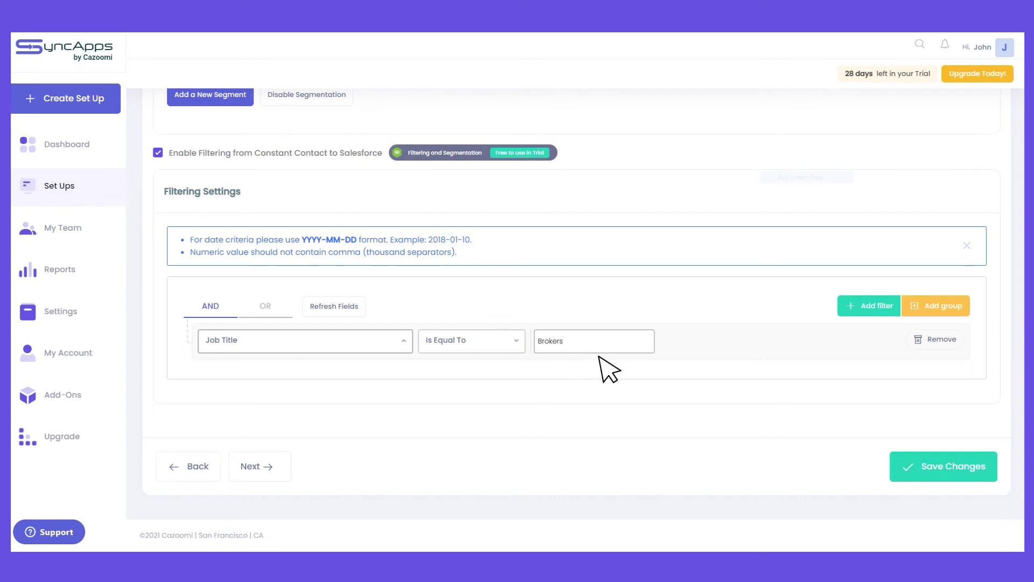
left_click(935, 468)
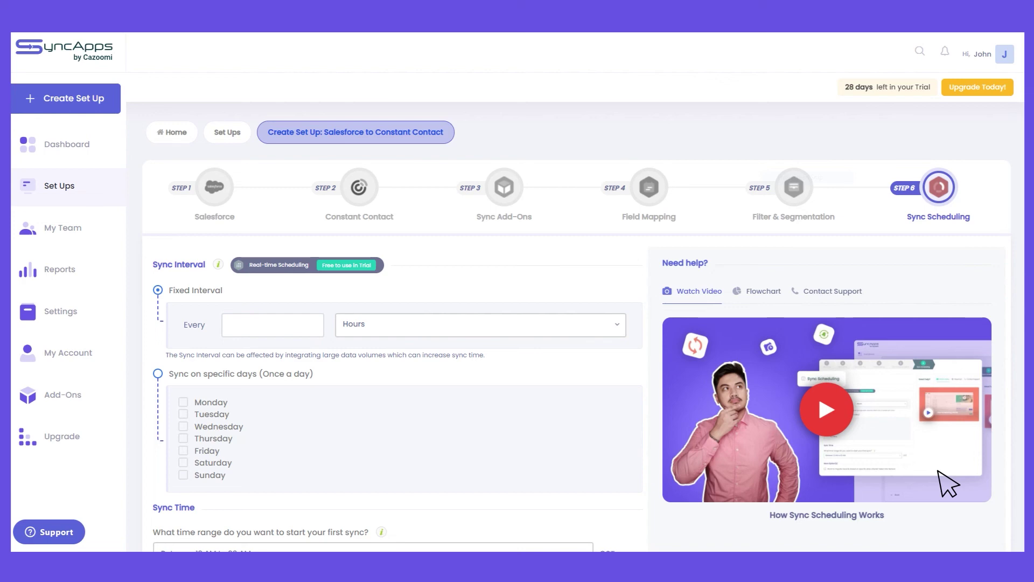
Set the sync to run at a fixed interval of every 24 hours
left_click(241, 327)
type("24")
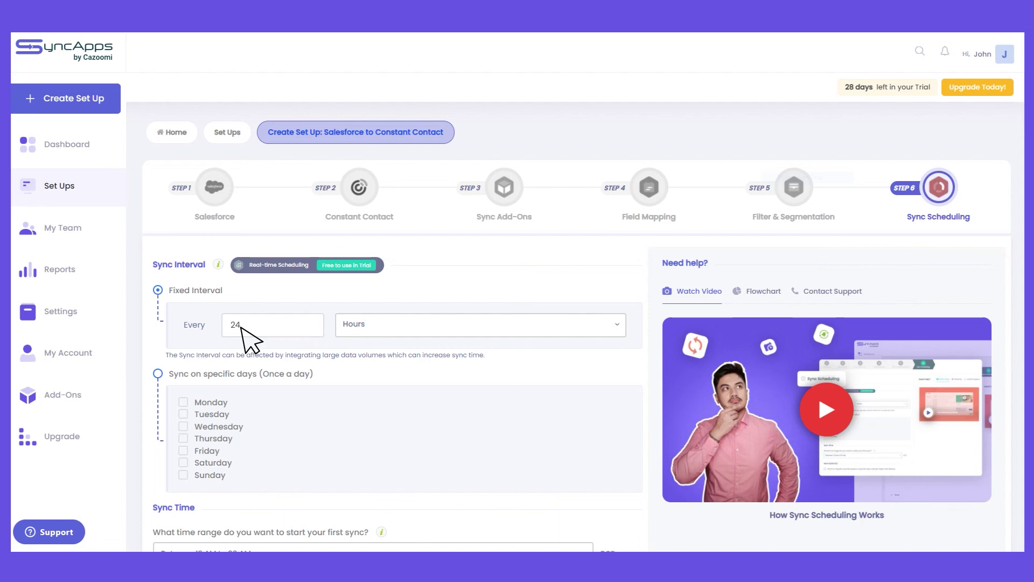
left_click(617, 329)
left_click(373, 380)
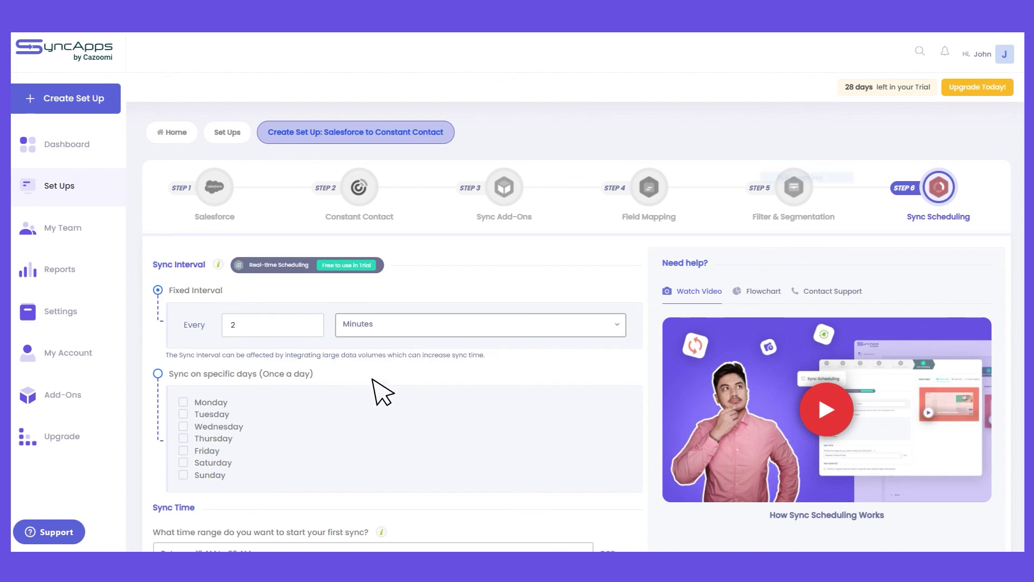
Try migrating records by date criteria with an Integration Start Date of 01 Oct 2021, and turn the option off again
scroll(373, 380, "down", 4)
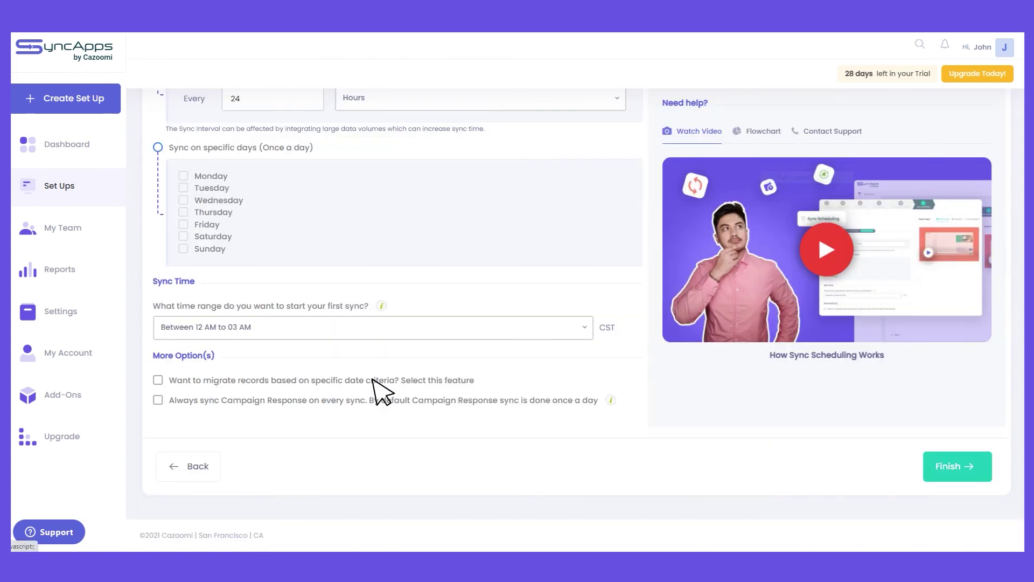
left_click(158, 380)
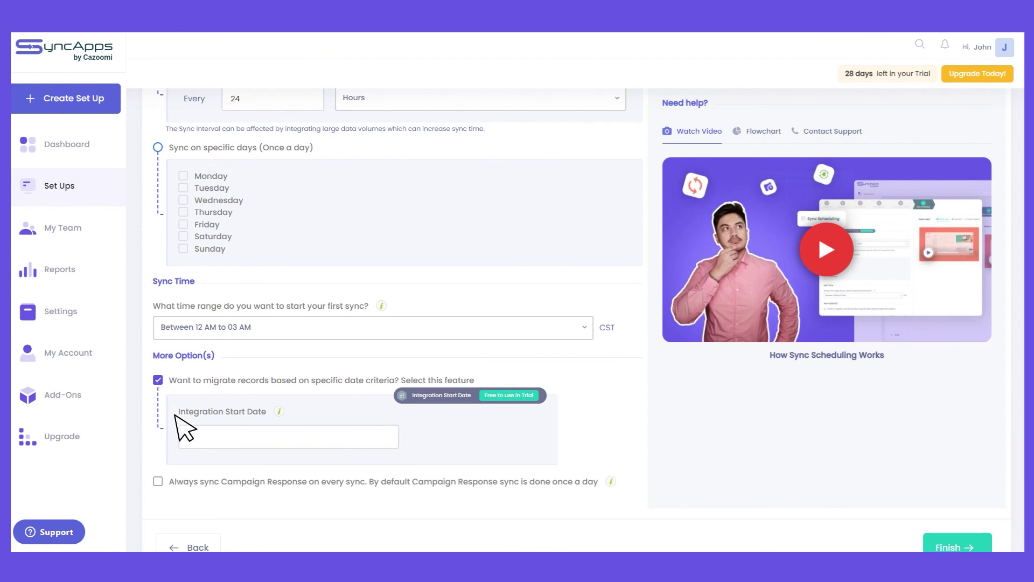
left_click(184, 437)
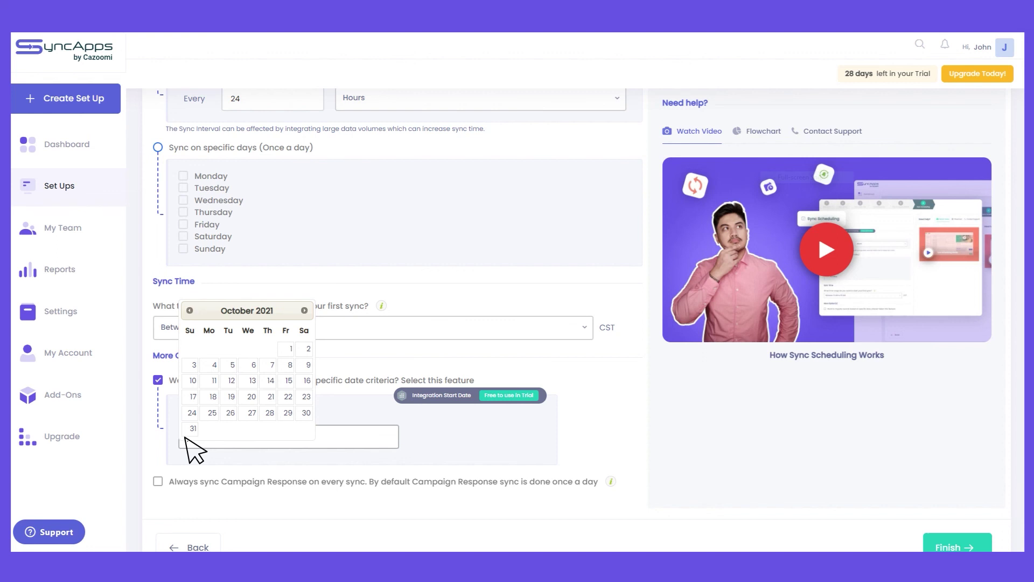
left_click(290, 349)
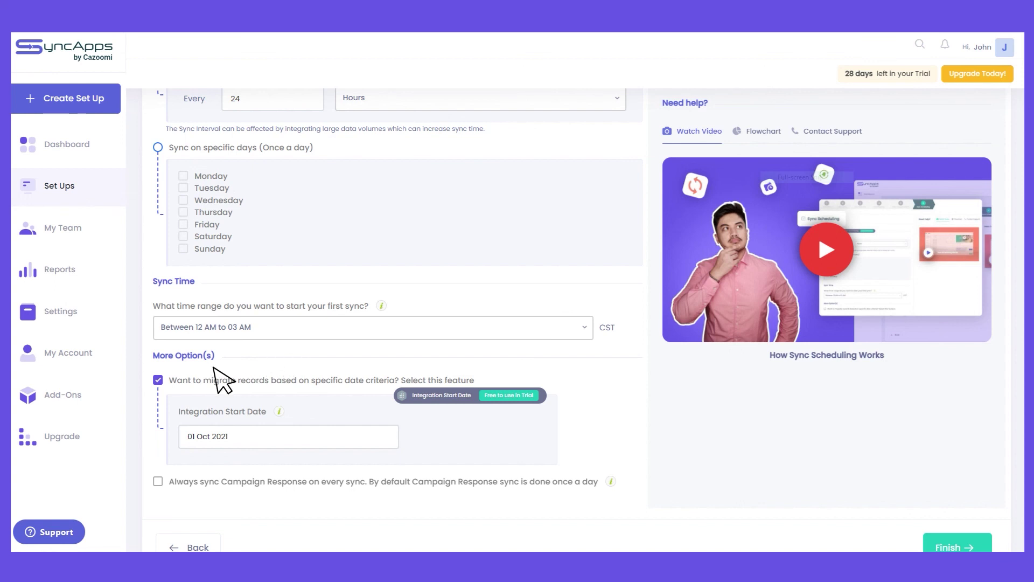
left_click(158, 380)
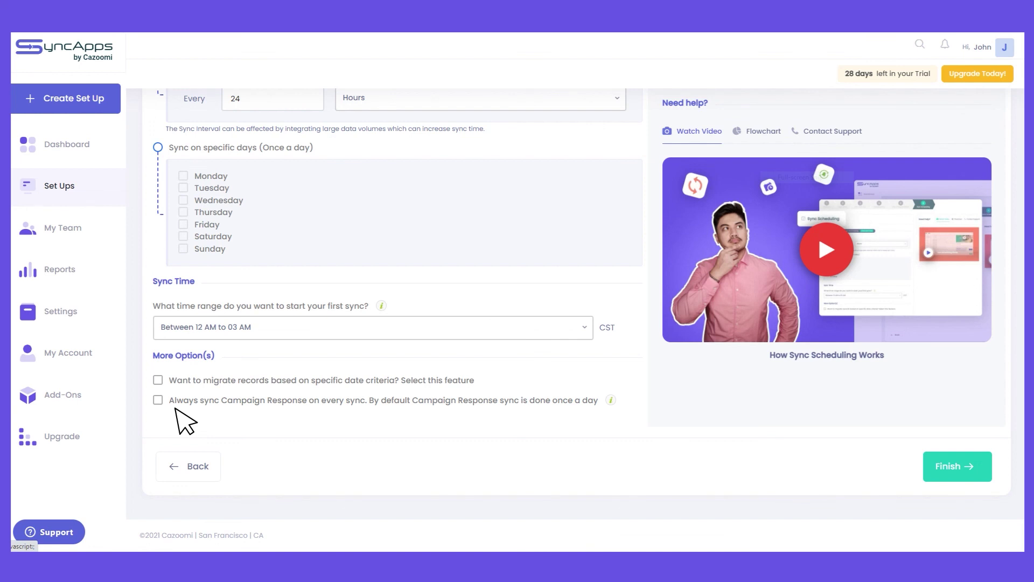
Finish the Salesforce to Constant Contact set up and dismiss the creation confirmation
left_click(957, 467)
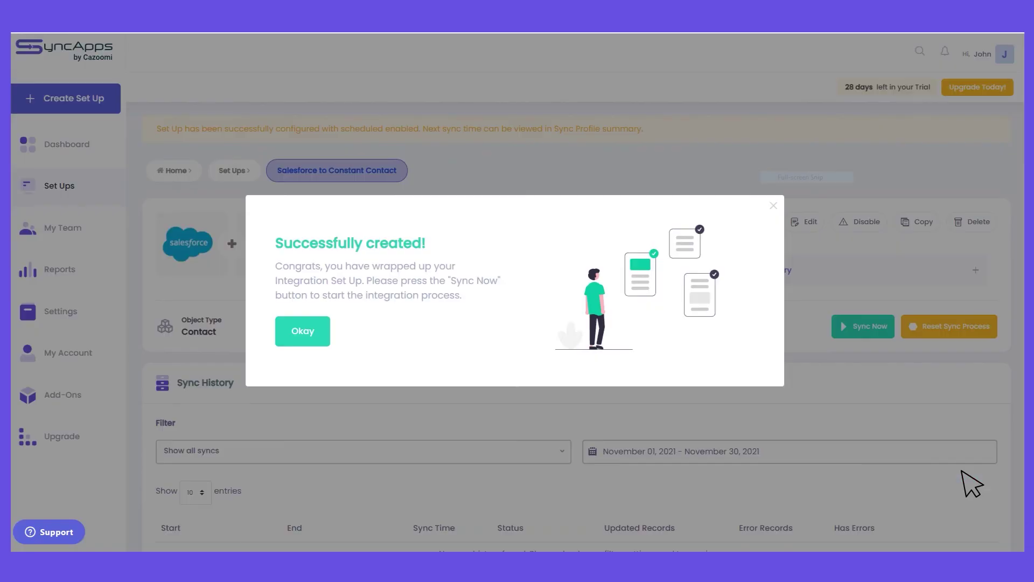
left_click(306, 334)
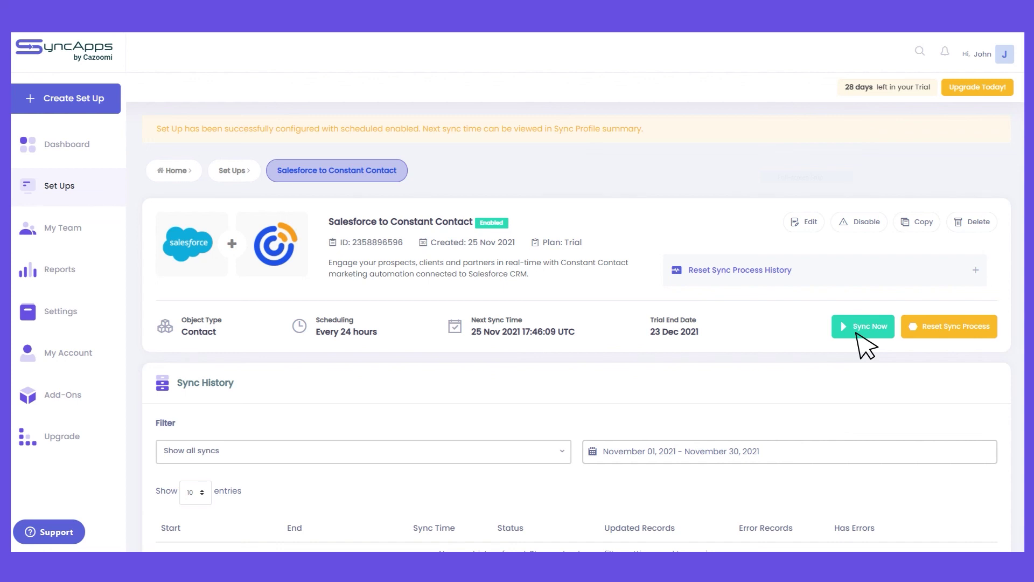
Review the monthly upgrade plans and their pricing from Basic through Enterprise (Tier-4)
left_click(62, 443)
left_click(1008, 277)
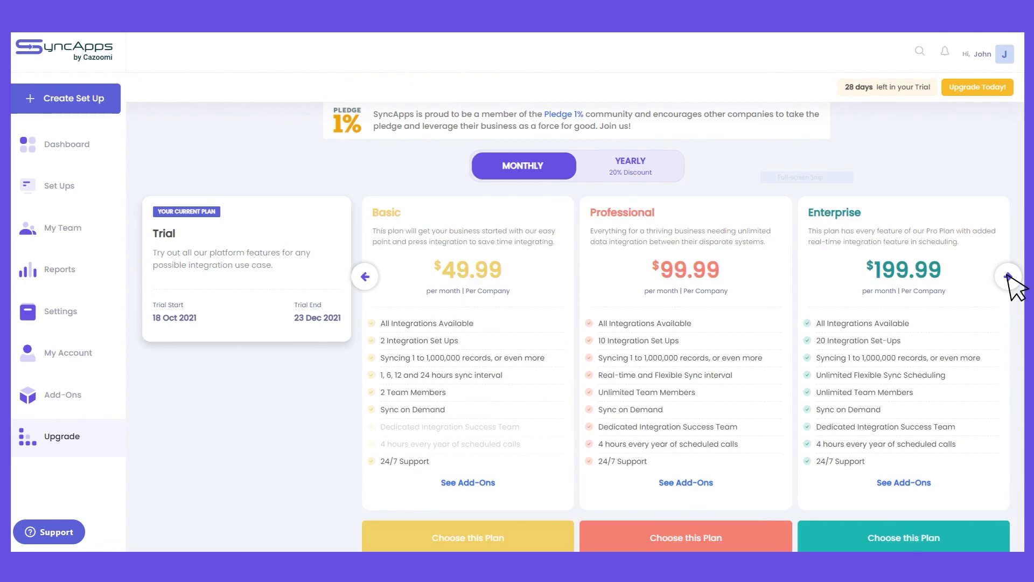
left_click(1008, 276)
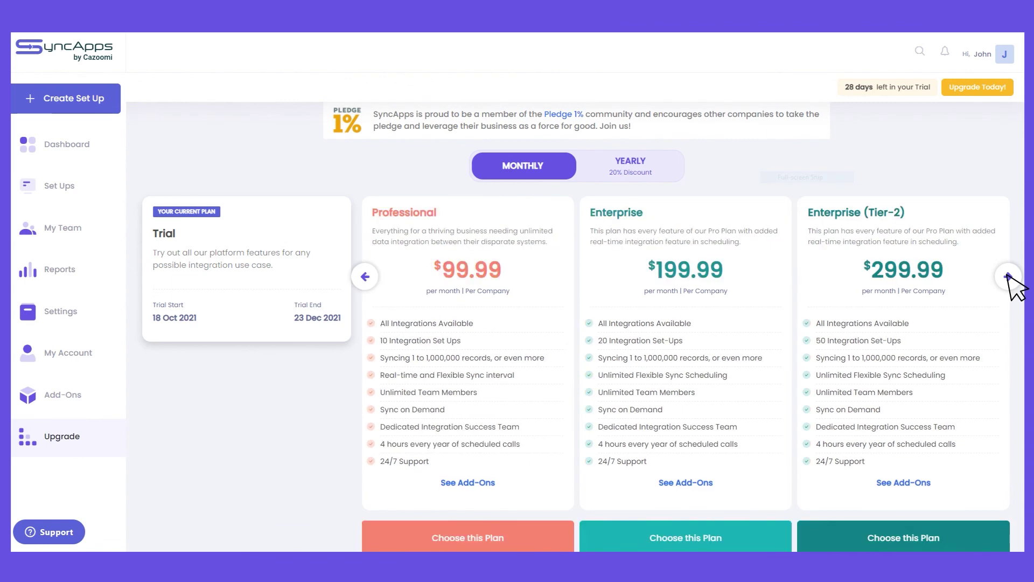
left_click(1008, 276)
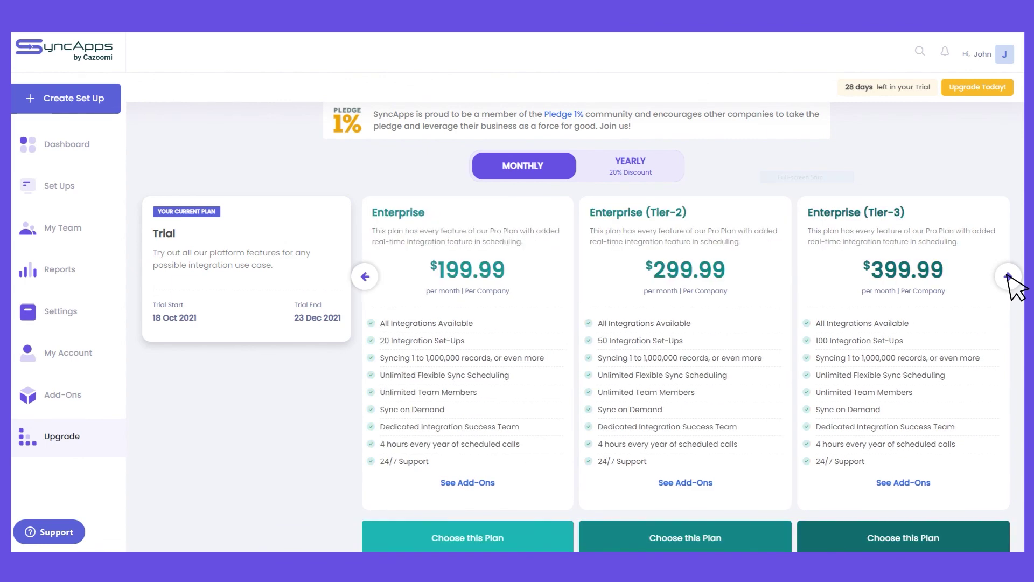
left_click(1008, 277)
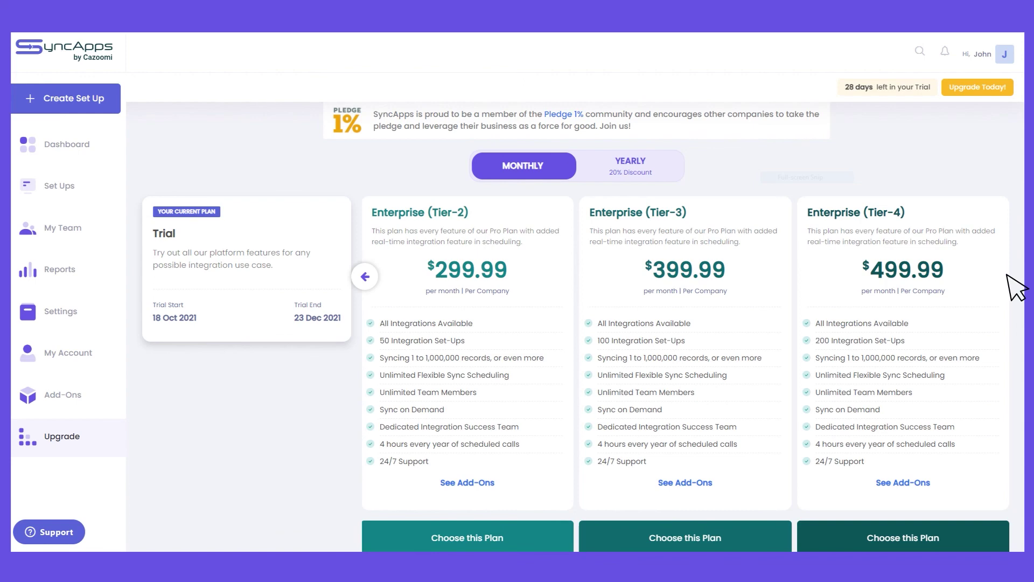